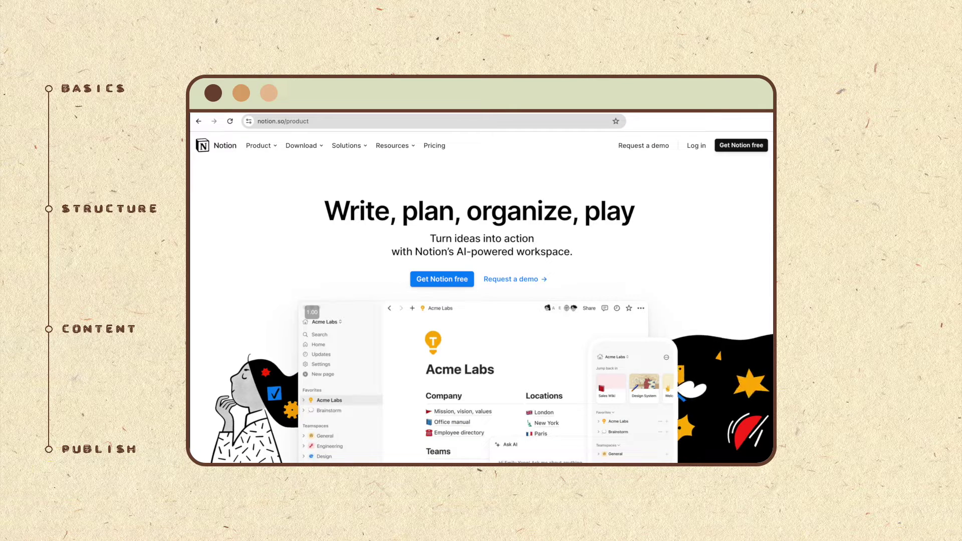
# - Open Notion's pricing page and scroll to the Free, Plus, Business and Enterprise plan cards
pyautogui.click(434, 146)
pyautogui.scroll(-3, 743, 301)
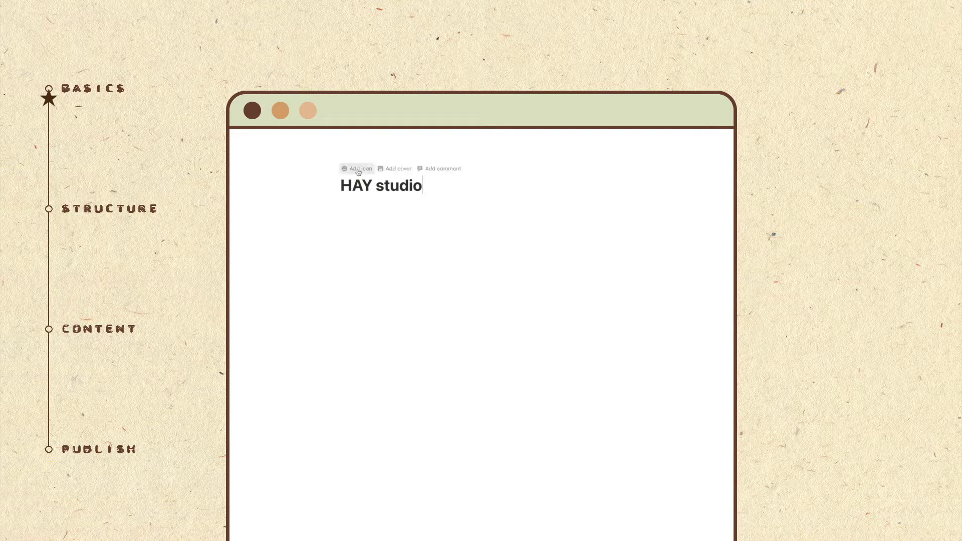
# - Add a page icon to HAY studio, browsing the Emojis, Icons and Custom tabs for a pencil
pyautogui.click(358, 170)
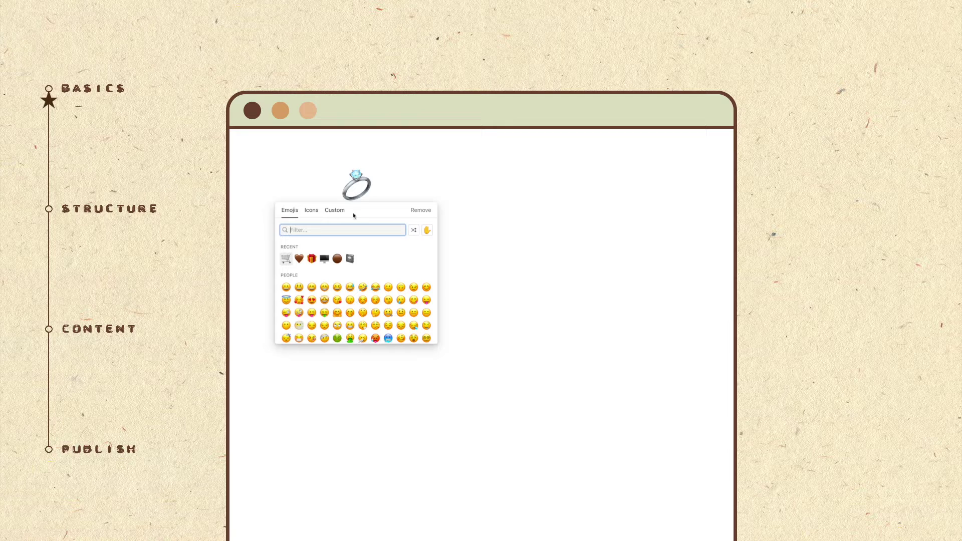
pyautogui.click(311, 211)
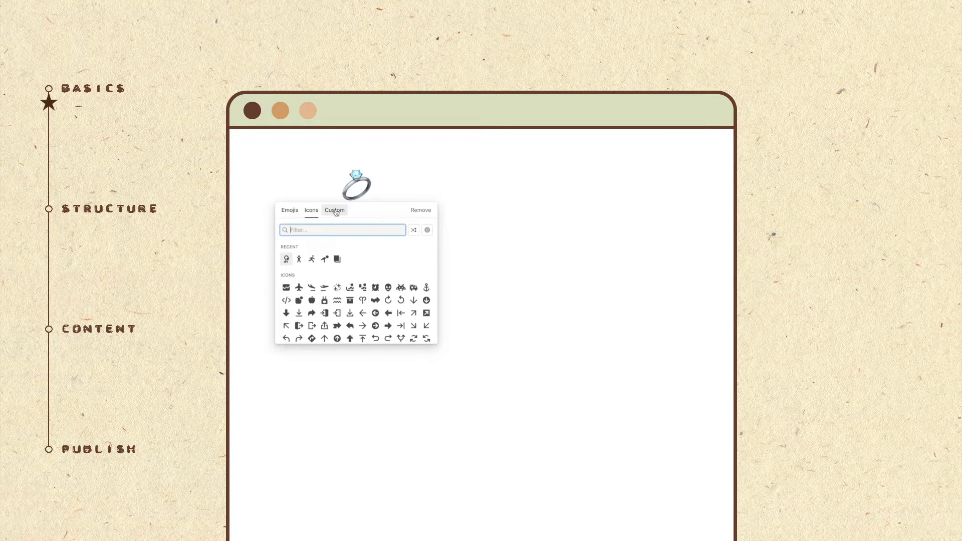
pyautogui.click(335, 211)
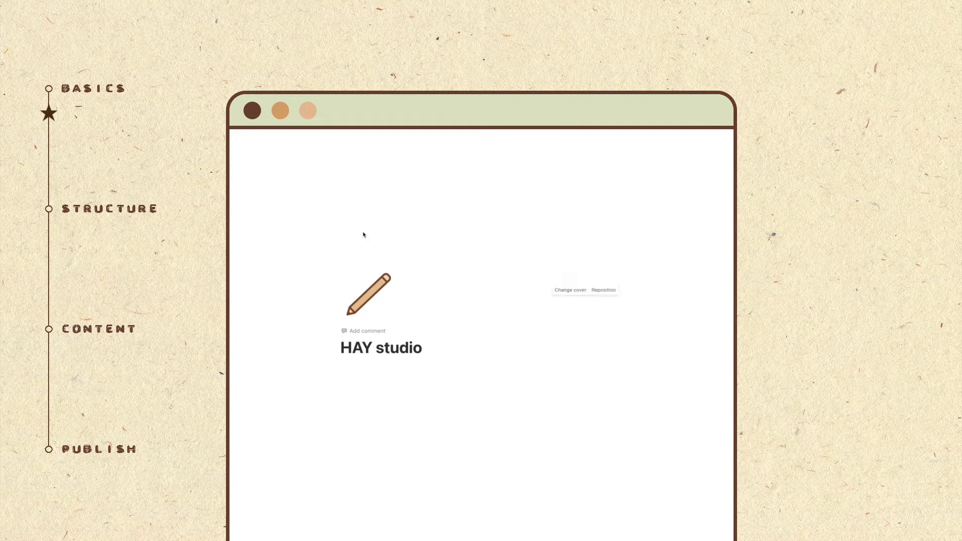
# - Add a cover, browse the cover Gallery, then remove the cover image
pyautogui.click(560, 290)
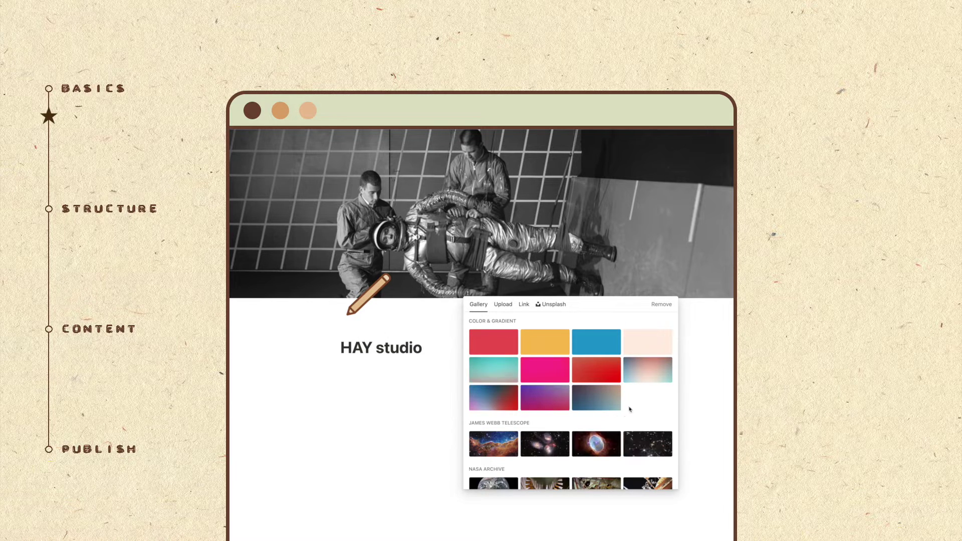
pyautogui.scroll(-10, 628, 431)
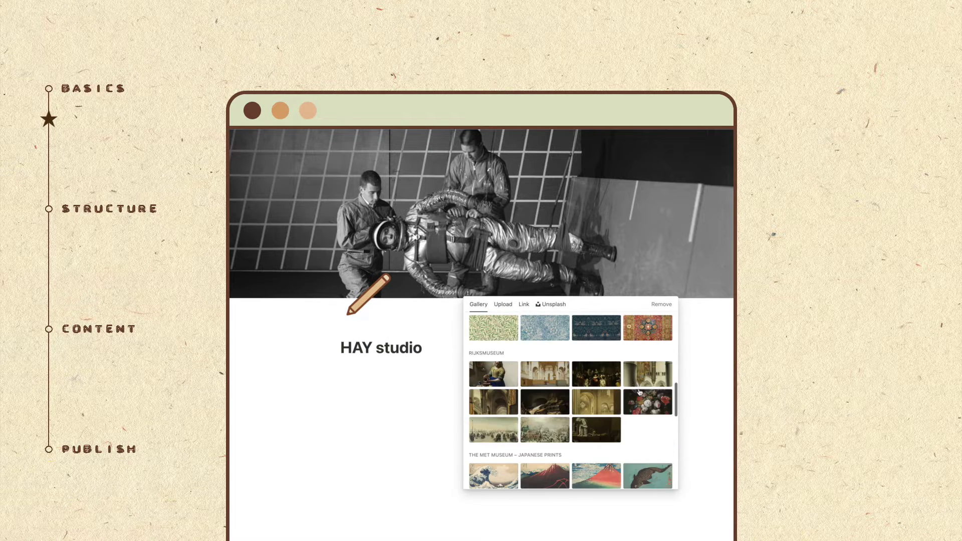
pyautogui.scroll(-5, 634, 385)
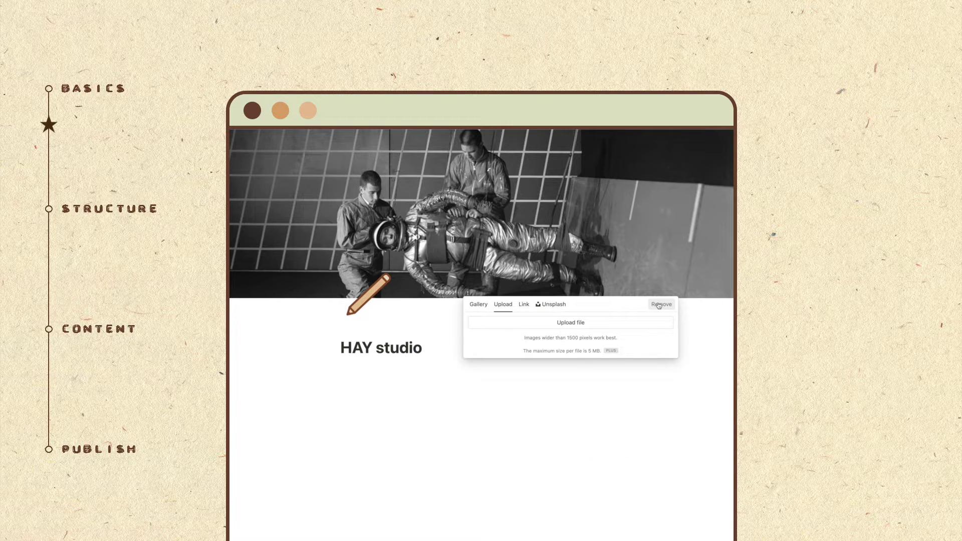
pyautogui.click(659, 305)
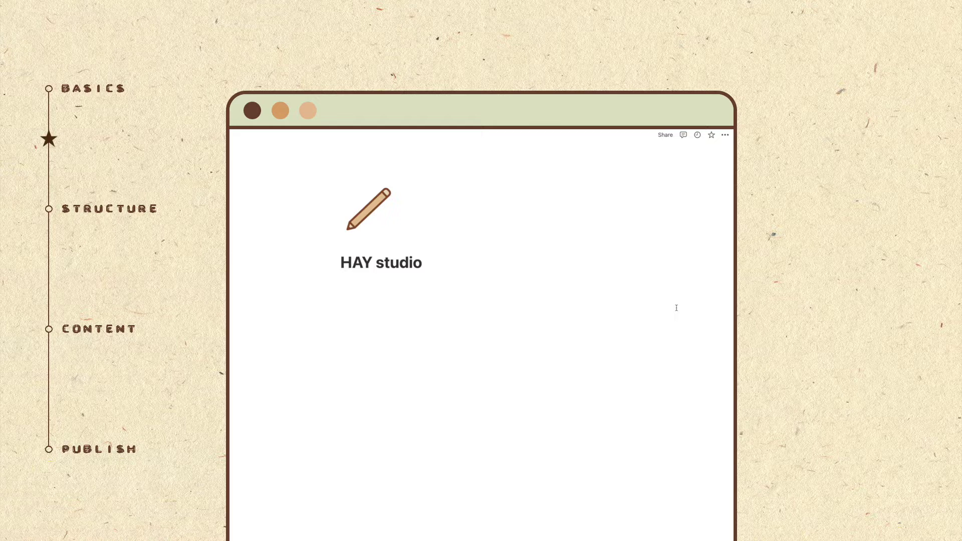
# - Preview Serif, Mono, Small text and Full width, then keep the default font and width
pyautogui.click(724, 135)
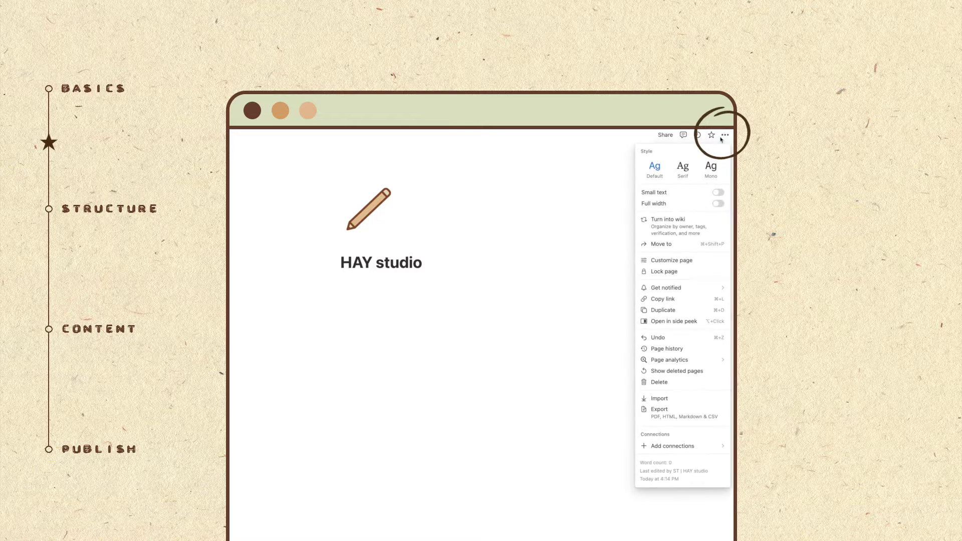
pyautogui.click(683, 173)
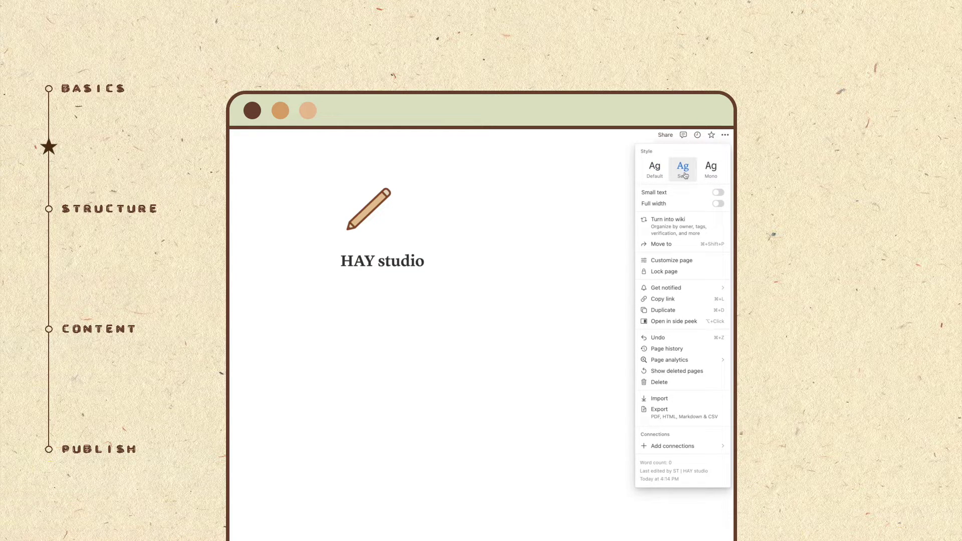
pyautogui.click(718, 179)
pyautogui.click(655, 170)
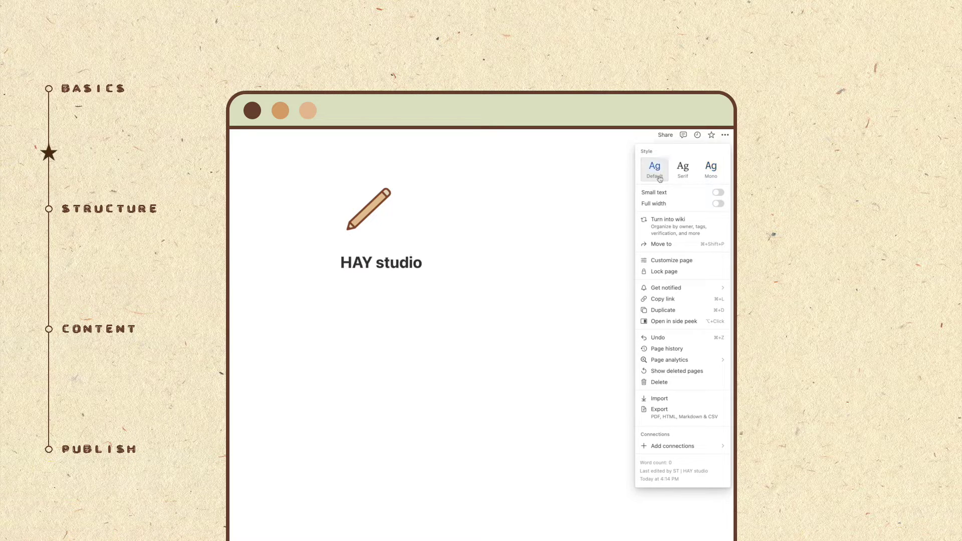
pyautogui.click(718, 193)
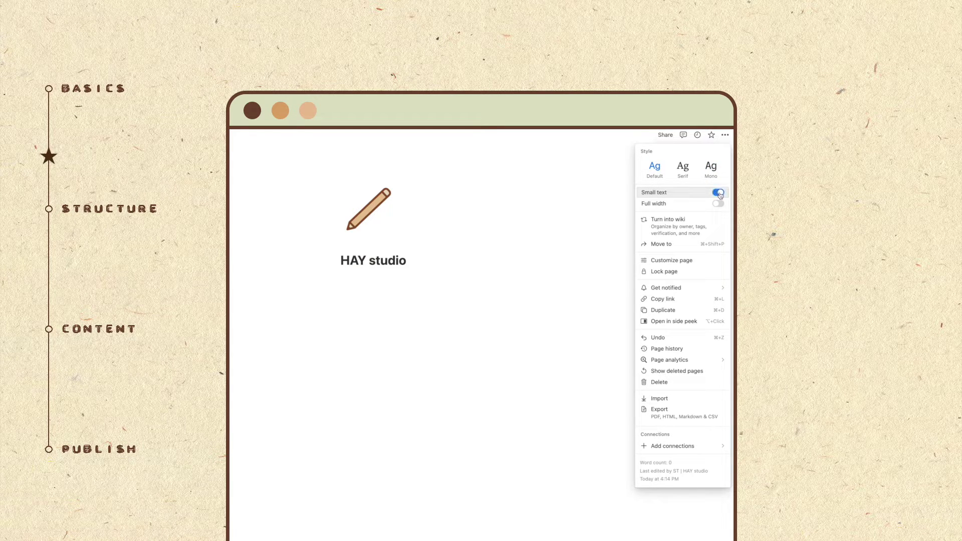
pyautogui.click(718, 193)
pyautogui.click(717, 204)
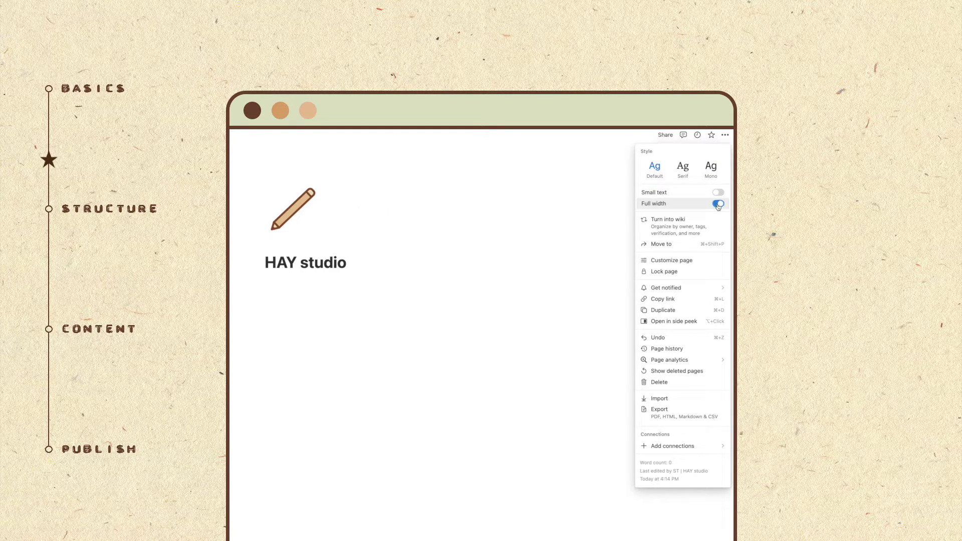
pyautogui.click(719, 204)
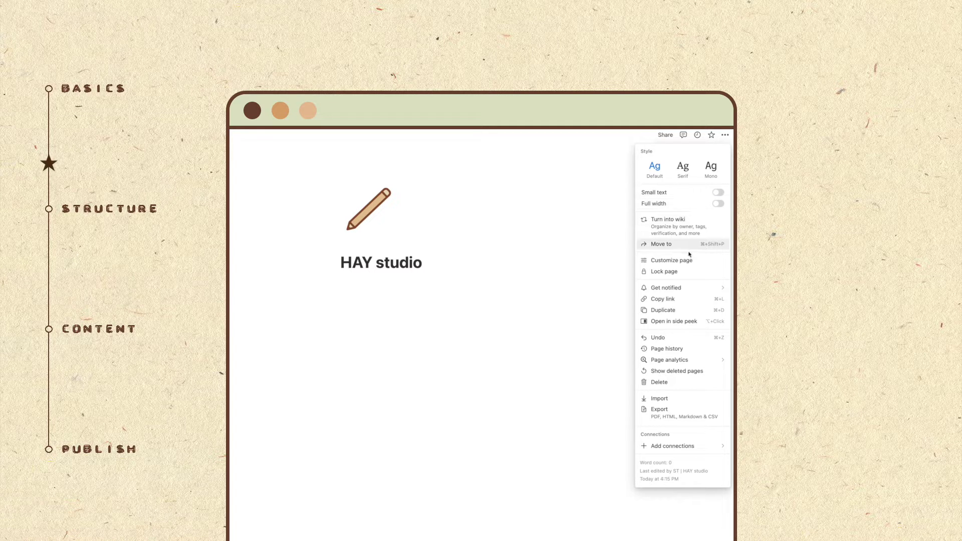
# - Turn top-level discussions and backlinks off and set page comments to Minimal
pyautogui.click(671, 260)
pyautogui.click(710, 179)
pyautogui.click(663, 200)
pyautogui.click(708, 189)
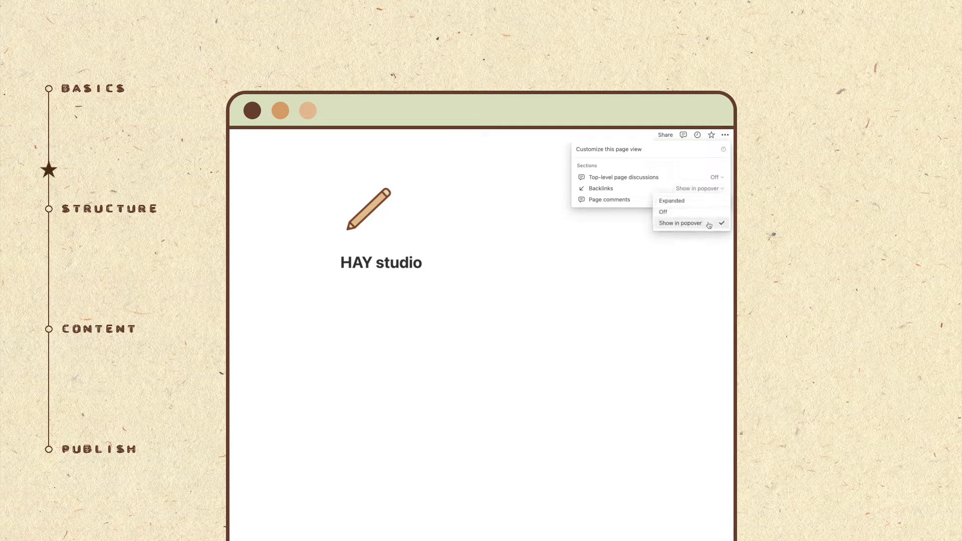
pyautogui.click(666, 211)
pyautogui.click(715, 199)
pyautogui.click(717, 255)
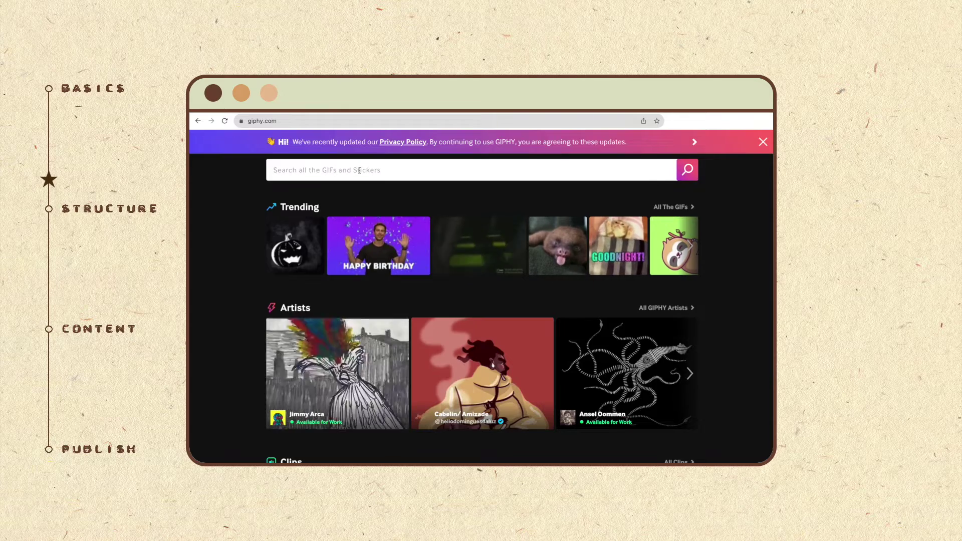
# - Find the Morning Hello Sticker among GIPHY 'hello' stickers and bring up its save options
pyautogui.write('hello')
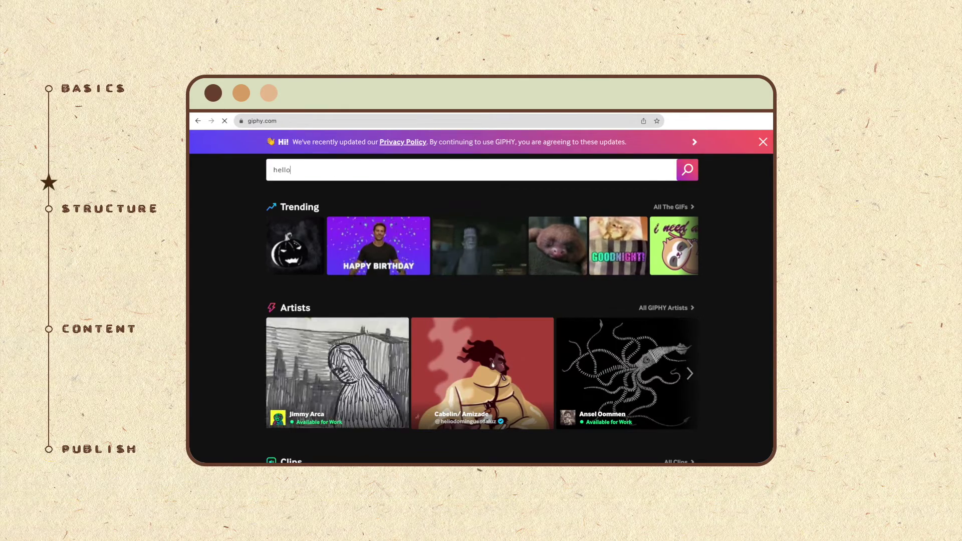
pyautogui.press('Return')
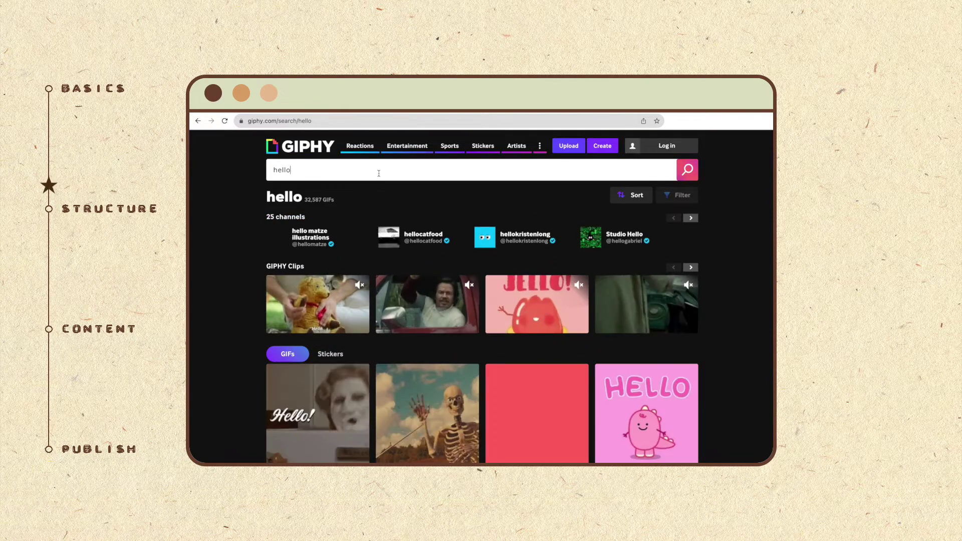
pyautogui.click(330, 354)
pyautogui.scroll(-10, 726, 370)
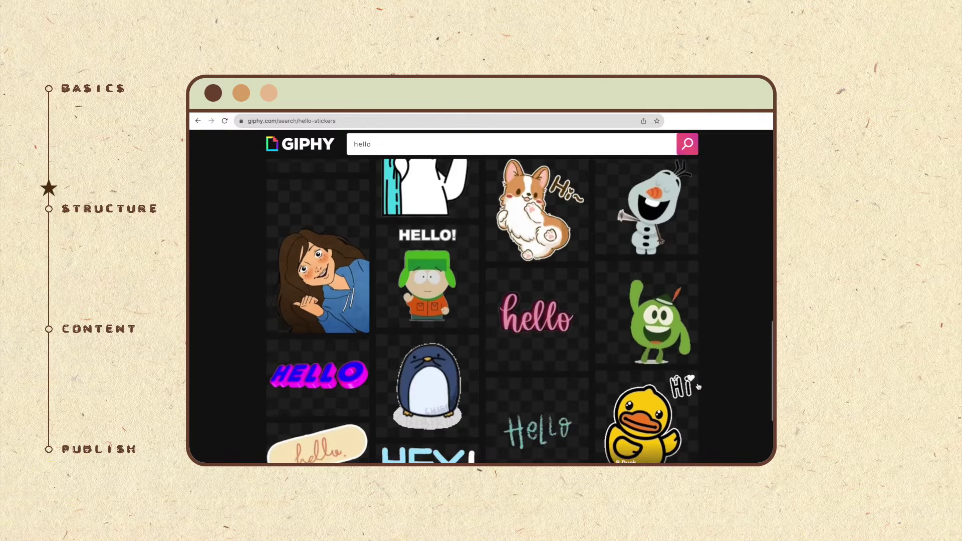
pyautogui.click(329, 305)
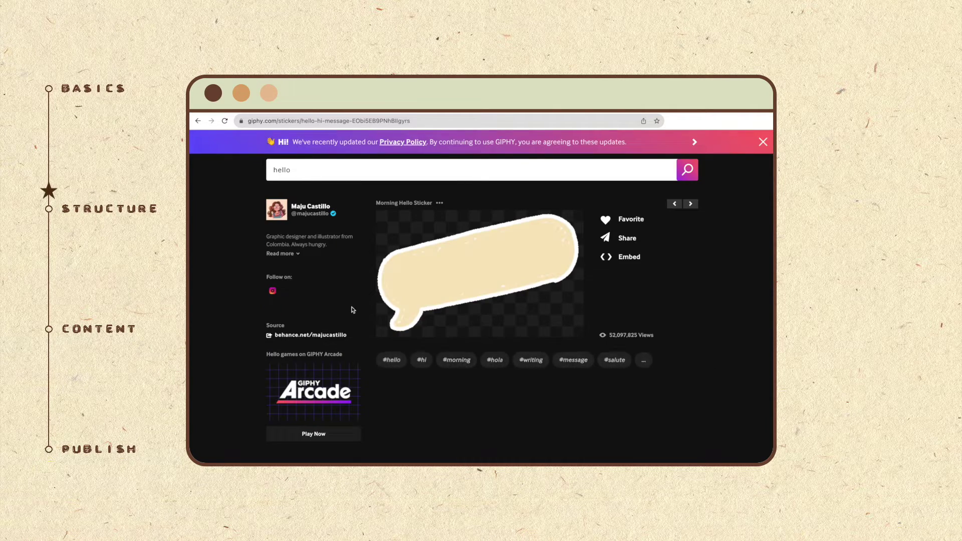
pyautogui.rightClick(482, 271)
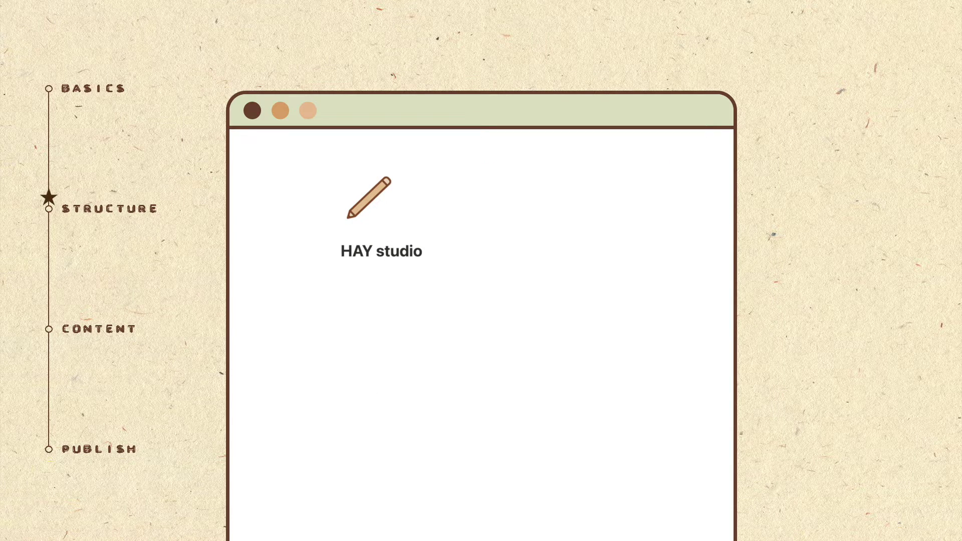
# - Place the saved hello.gif below the HAY studio title and enlarge it
pyautogui.moveTo(280, 353); pyautogui.dragTo(405, 317)
pyautogui.moveTo(477, 279); pyautogui.dragTo(490, 265)
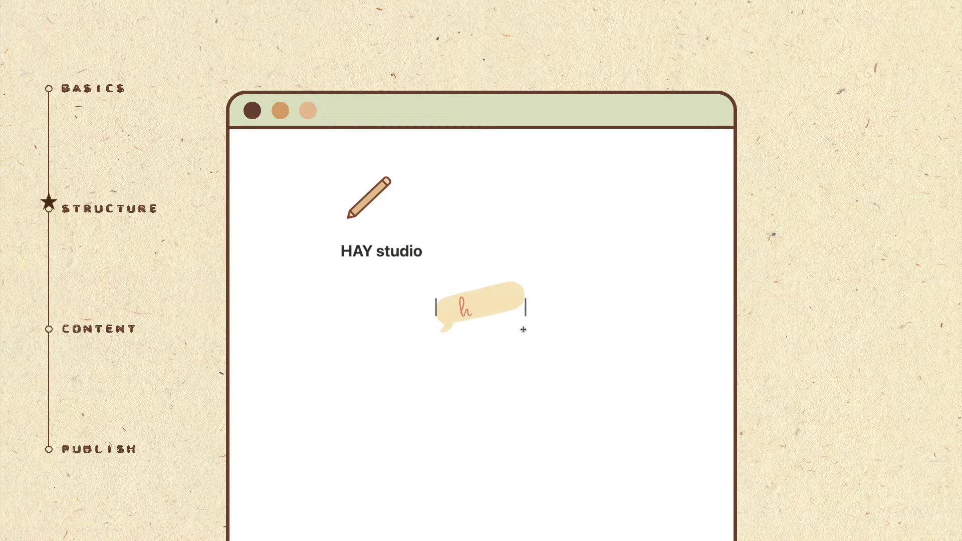
pyautogui.moveTo(536, 314); pyautogui.dragTo(545, 337)
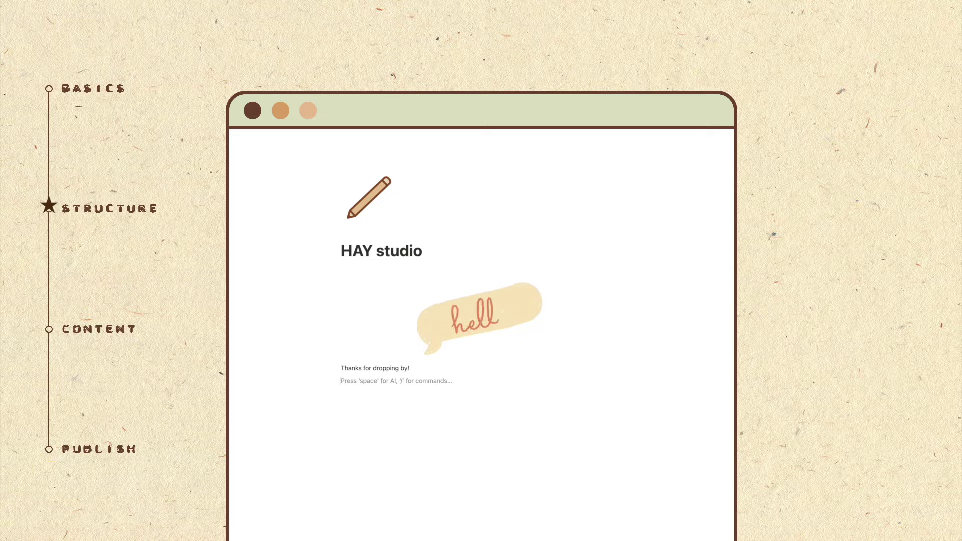
# - Add a block equation \large{\color{chocolate}Thanks~for~dropping~by!} as the greeting
pyautogui.write('/katex')
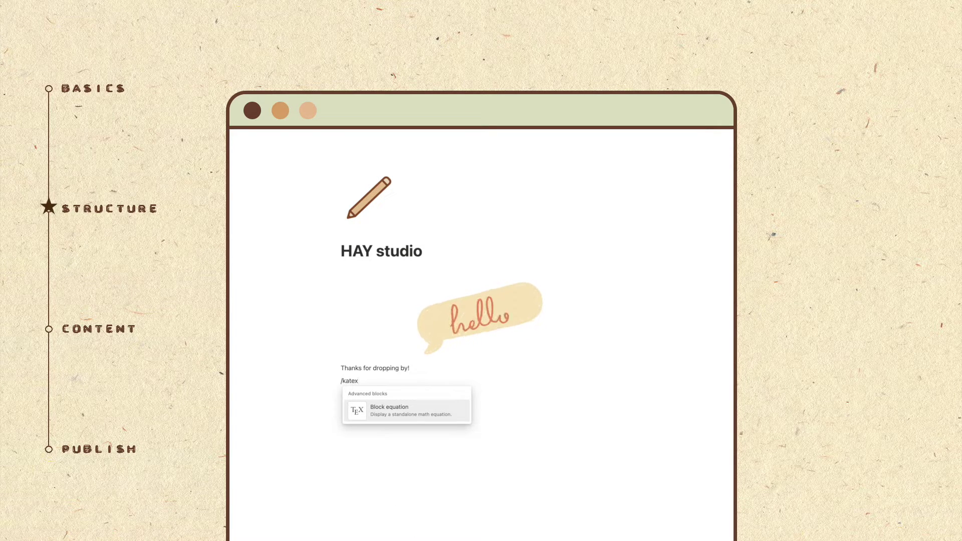
pyautogui.click(385, 414)
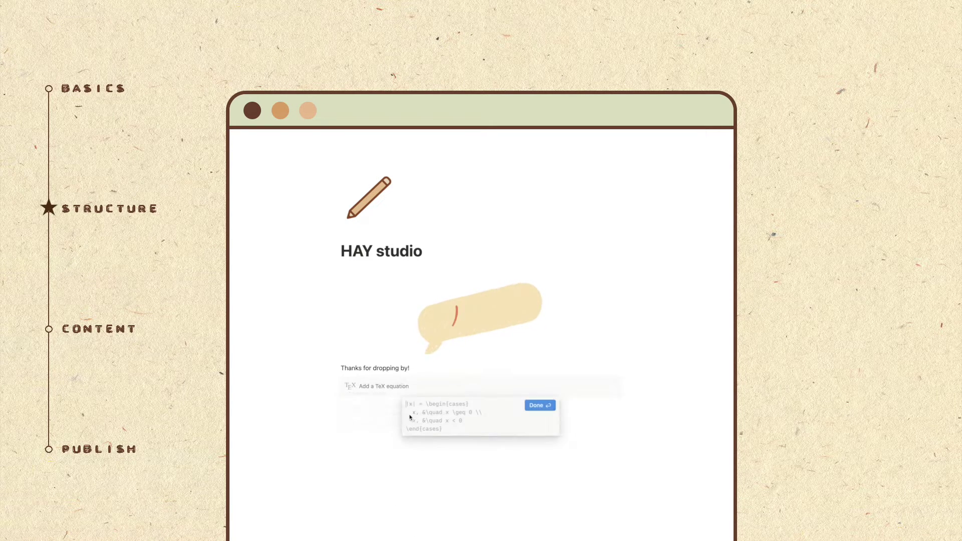
pyautogui.write('{Thanks for dropping by!')
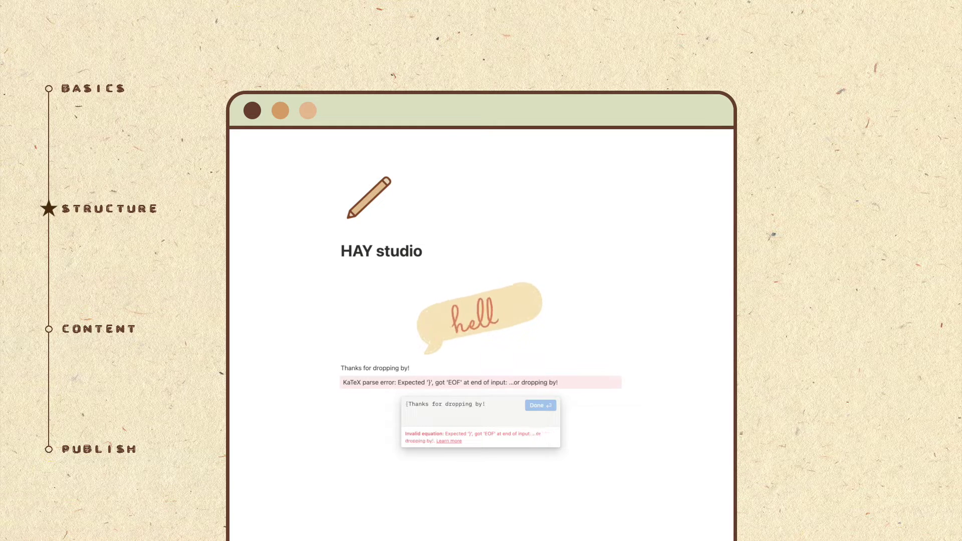
pyautogui.press('Home')
pyautogui.write('\\large')
pyautogui.press('End')
pyautogui.write('}')
pyautogui.write('\\color{chocolate}~~~')
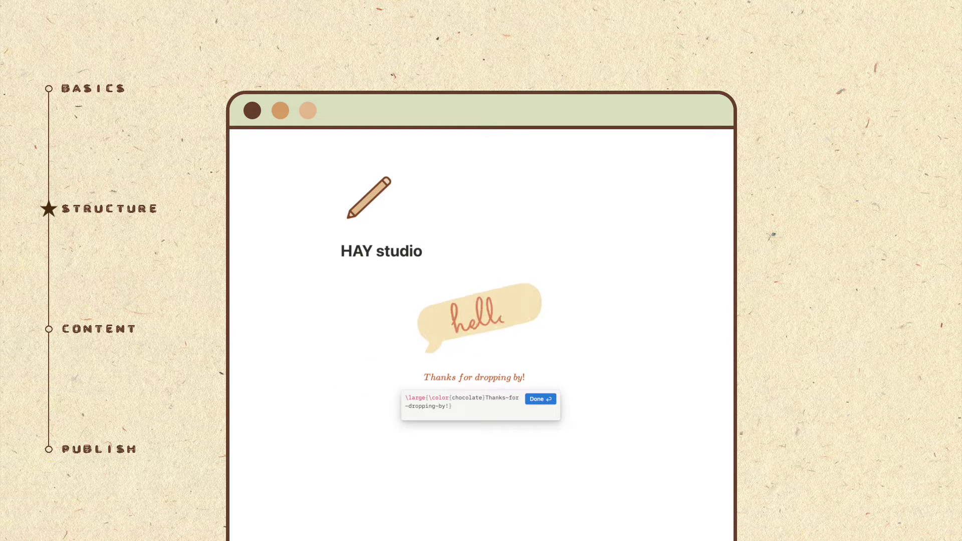
pyautogui.click(546, 399)
# - Type a 'section ideas:' line and bullets from About through Videos, Testimonials, FAQ to Contact Form
pyautogui.click(674, 401)
pyautogui.scroll(-3, 674, 401)
pyautogui.write('section ideas:')
pyautogui.press('Return')
pyautogui.write('- About')
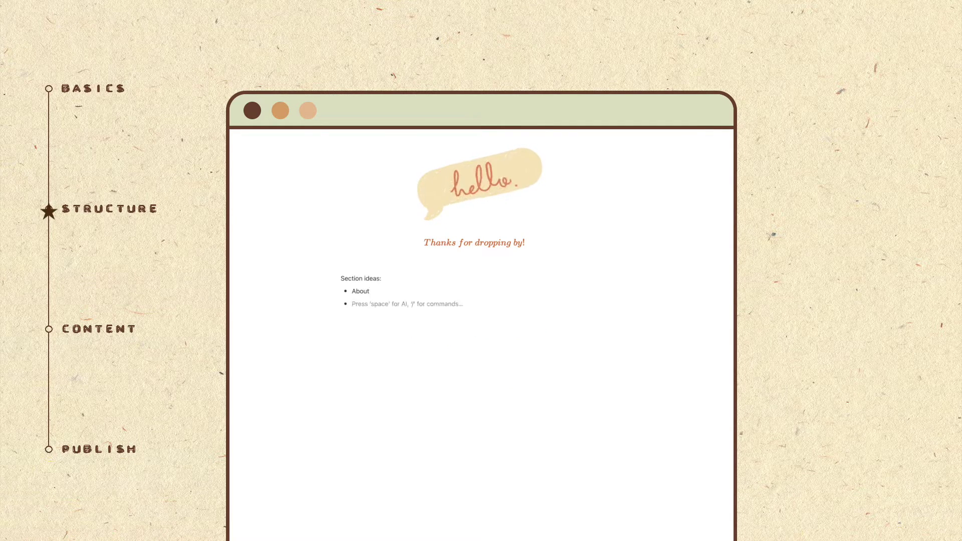
pyautogui.write('Shop/Merchandise')
pyautogui.press('Return')
pyautogui.write('Freebies')
pyautogui.press('Return')
pyautogui.write('Videos')
pyautogui.press('Return')
pyautogui.write('Testimonials')
pyautogui.press('Return')
pyautogui.write('Affiliate links')
pyautogui.press('Return')
pyautogui.write('FAQ')
pyautogui.press('Return')
pyautogui.write('Contact Form')
# - Bold 'Section ideas:', make it a toggle, and nest the ten bullets inside
pyautogui.moveTo(347, 276); pyautogui.dragTo(340, 278)
pyautogui.hotkey('ctrl', 'b')
pyautogui.press('Right')
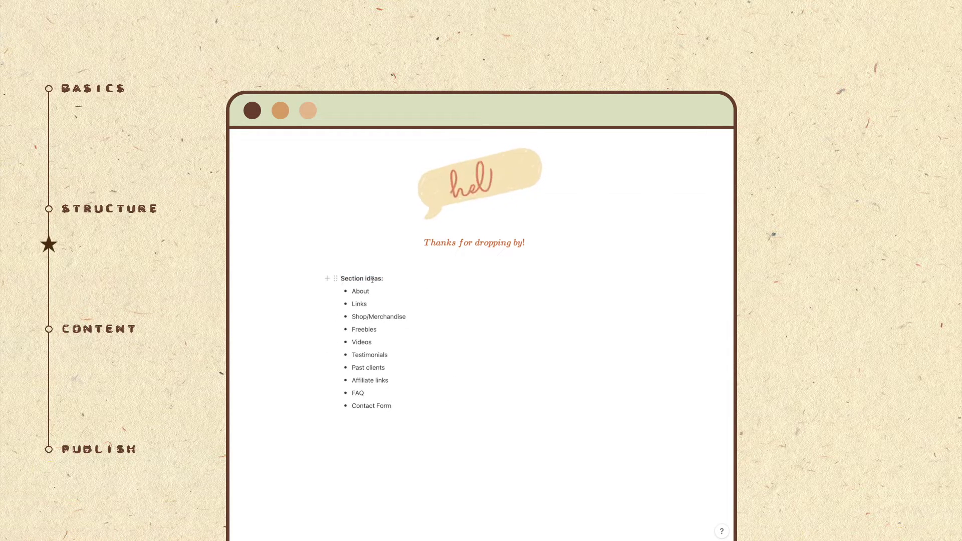
pyautogui.hotkey('ctrl', 'shift', '7')
pyautogui.moveTo(391, 418); pyautogui.dragTo(428, 296)
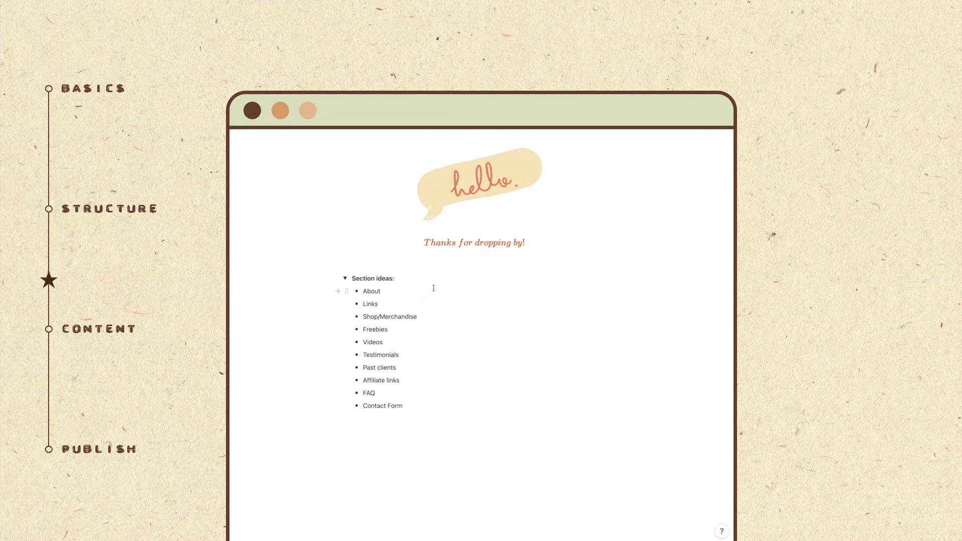
# - Insert a {ABOUT} block equation heading and duplicate it for the next headings
pyautogui.write('/equation')
pyautogui.press('Return')
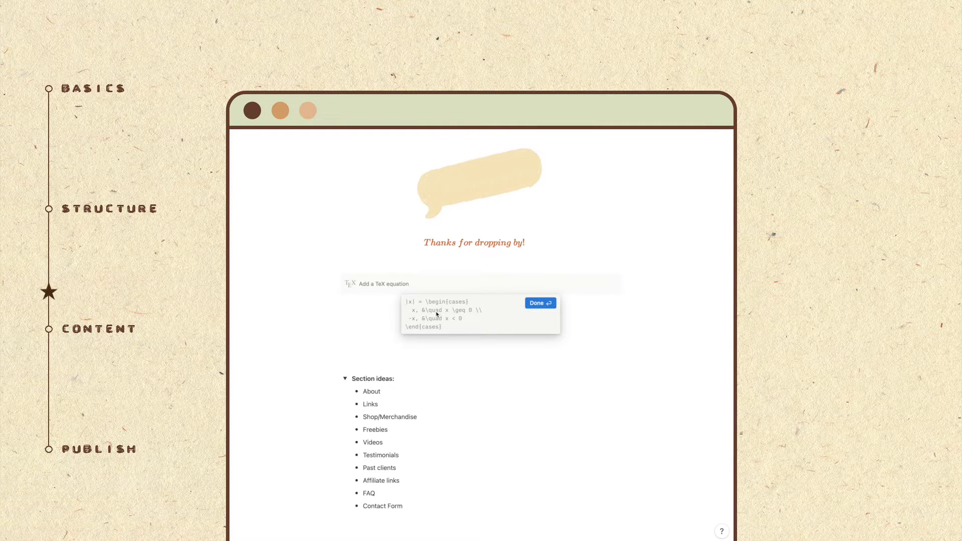
pyautogui.write('{ABOUT}')
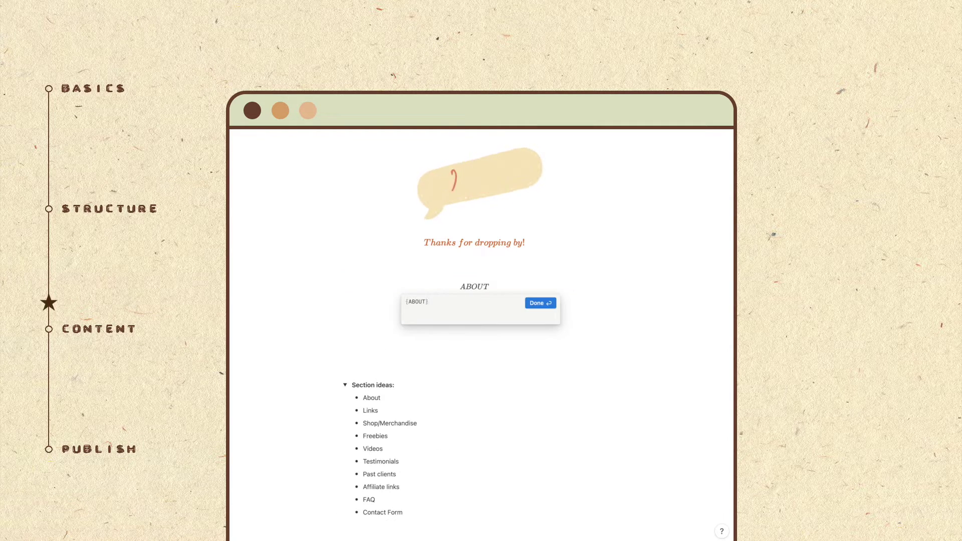
pyautogui.press('Return')
pyautogui.press('Return')
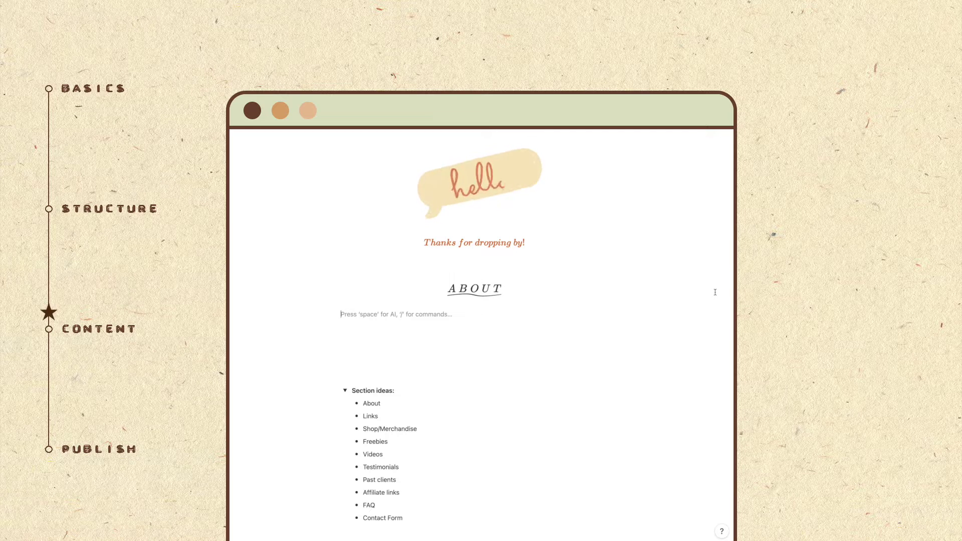
pyautogui.click(334, 279)
pyautogui.click(361, 254)
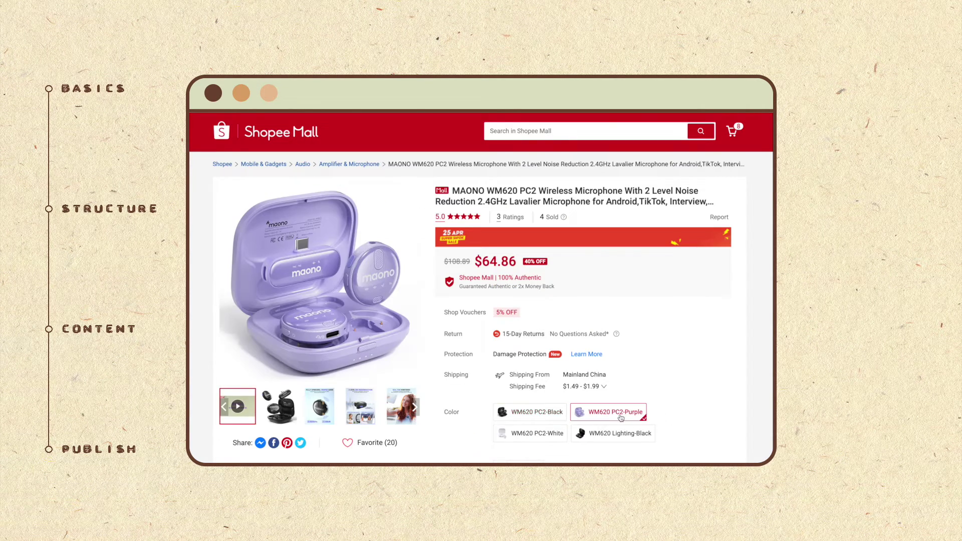
# - Select the WM620 PC2-White option of the microphone, priced at $75.10
pyautogui.click(532, 433)
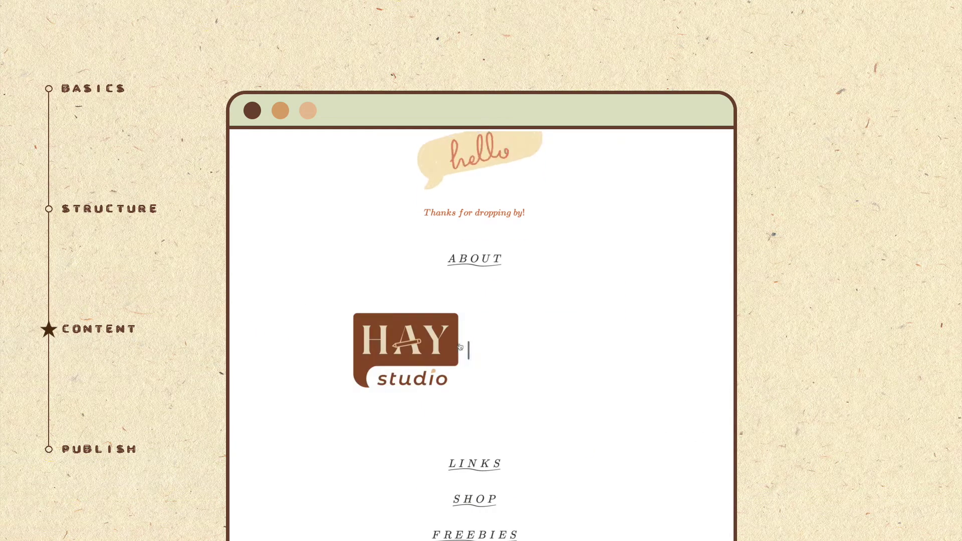
# - Shrink the HAY studio logo image beneath the ABOUT heading
pyautogui.moveTo(458, 346); pyautogui.dragTo(413, 320)
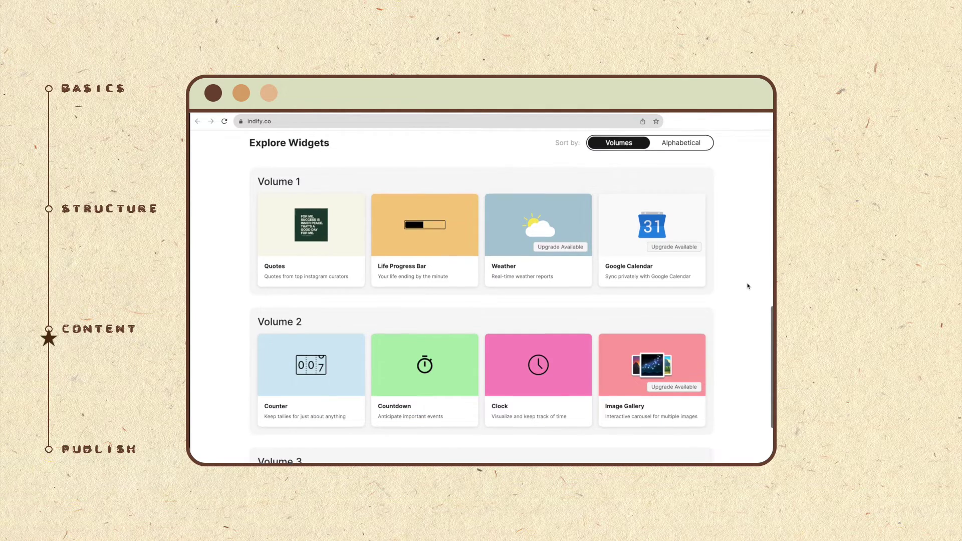
# - Start a new Indify Button widget from the Volume 3 gallery and title it 'LIB links'
pyautogui.scroll(1, 746, 284)
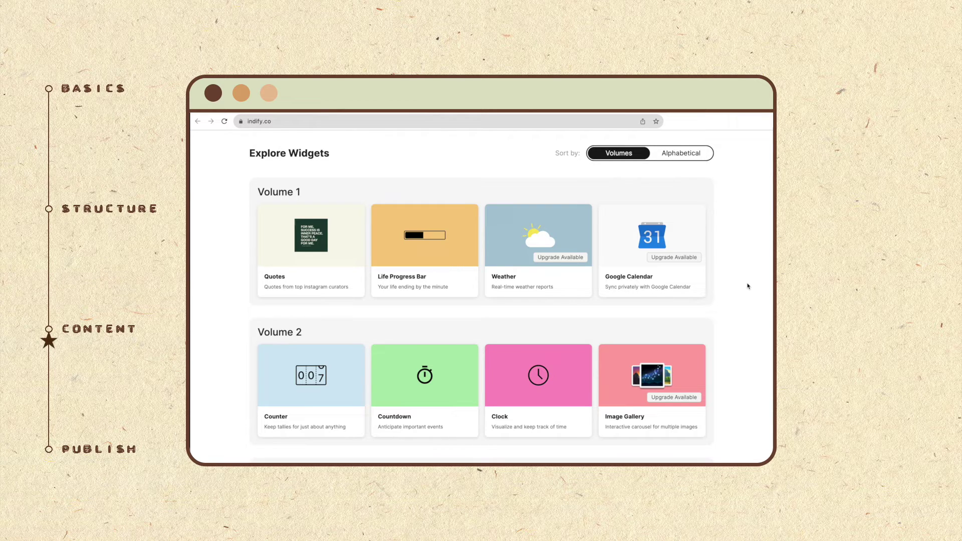
pyautogui.scroll(-2, 747, 285)
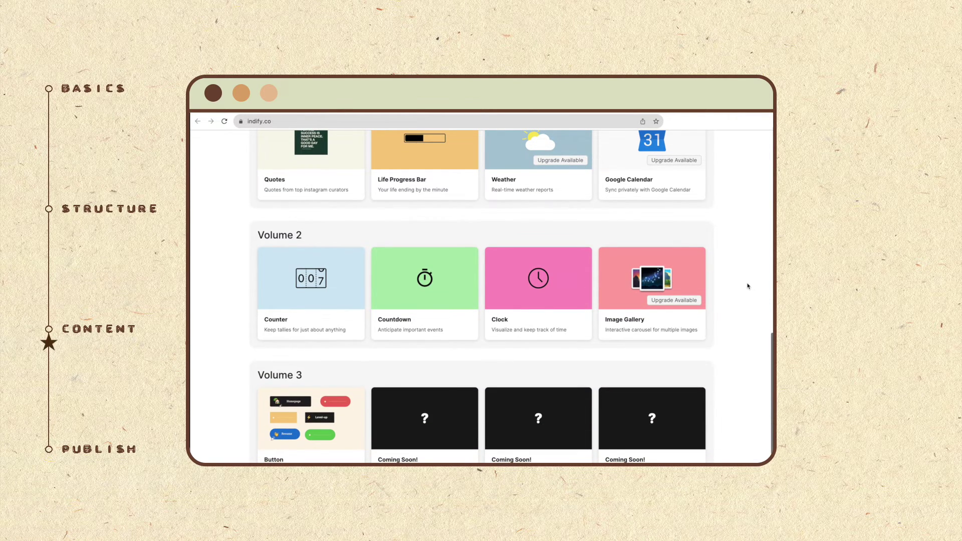
pyautogui.scroll(-1, 747, 285)
pyautogui.click(321, 427)
pyautogui.write('LIB links')
pyautogui.click(510, 361)
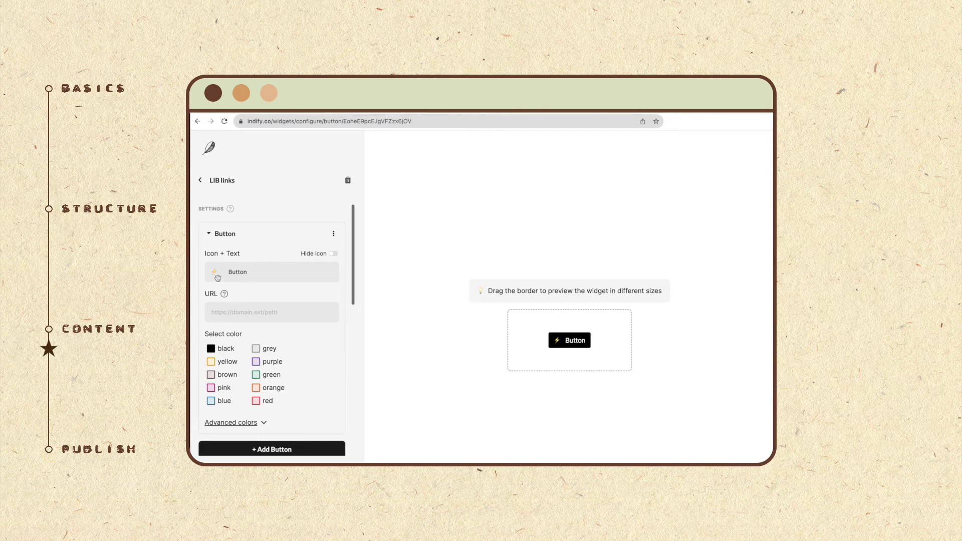
# - Give the Blog button a pencil icon and a custom #64473A background colour
pyautogui.click(215, 274)
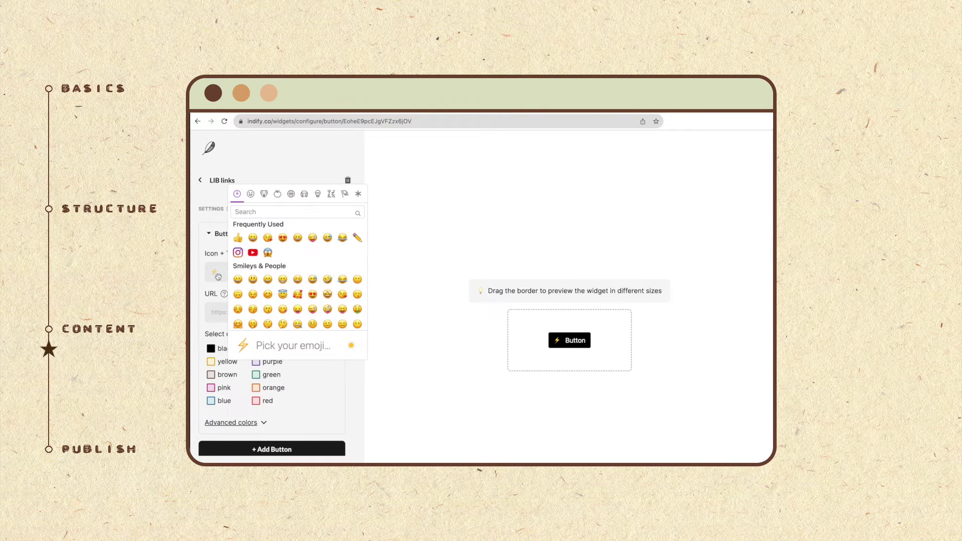
pyautogui.write('pencil')
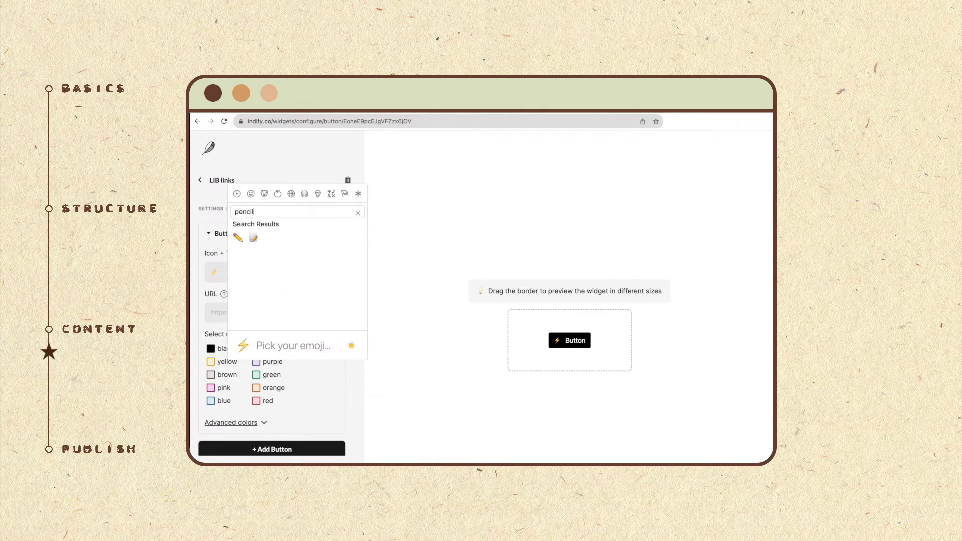
pyautogui.click(239, 241)
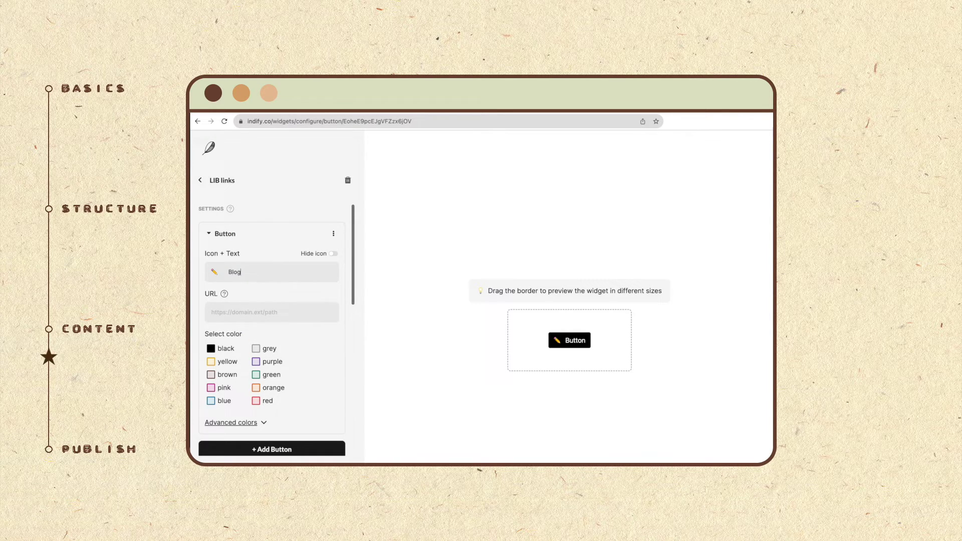
pyautogui.scroll(-1, 263, 407)
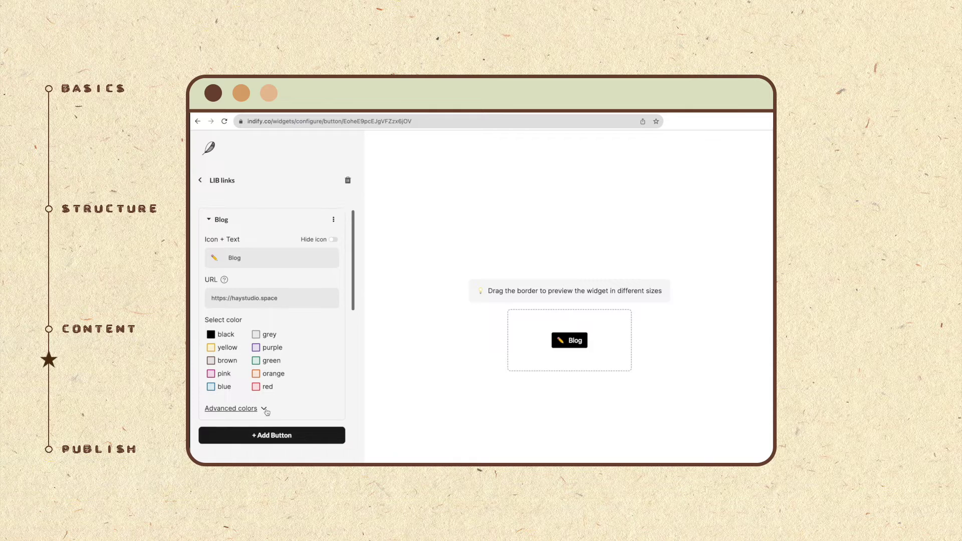
pyautogui.click(264, 408)
pyautogui.scroll(-3, 275, 351)
pyautogui.click(275, 331)
pyautogui.hotkey('ctrl', 'v')
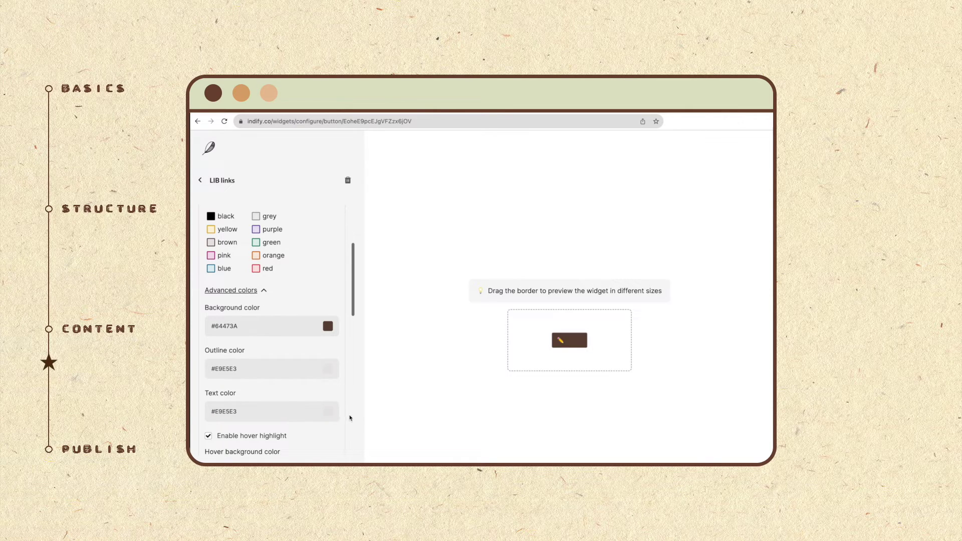
pyautogui.scroll(-2, 349, 414)
pyautogui.moveTo(236, 362); pyautogui.dragTo(228, 363)
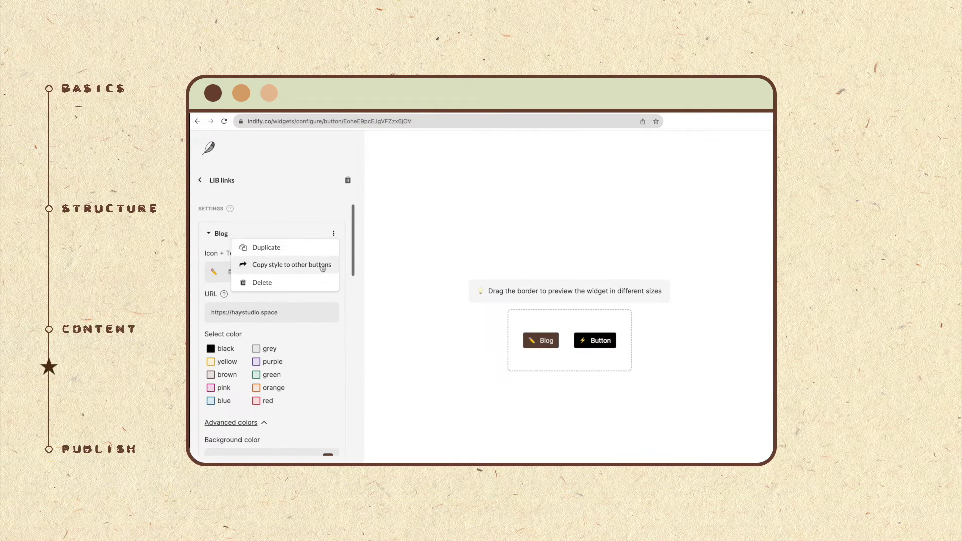
# - Duplicate the Blog button, apply its style to the other buttons, and copy the widget's live link
pyautogui.click(334, 266)
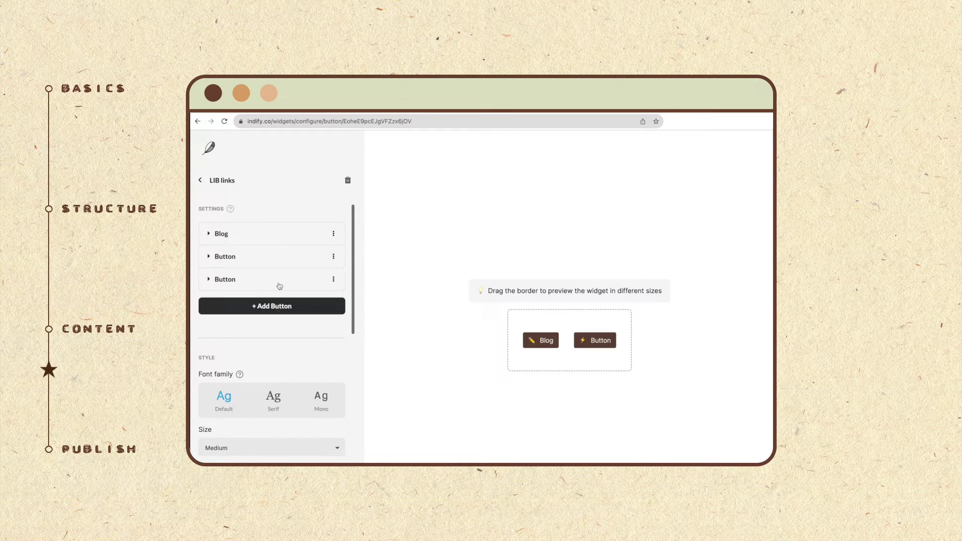
pyautogui.click(333, 233)
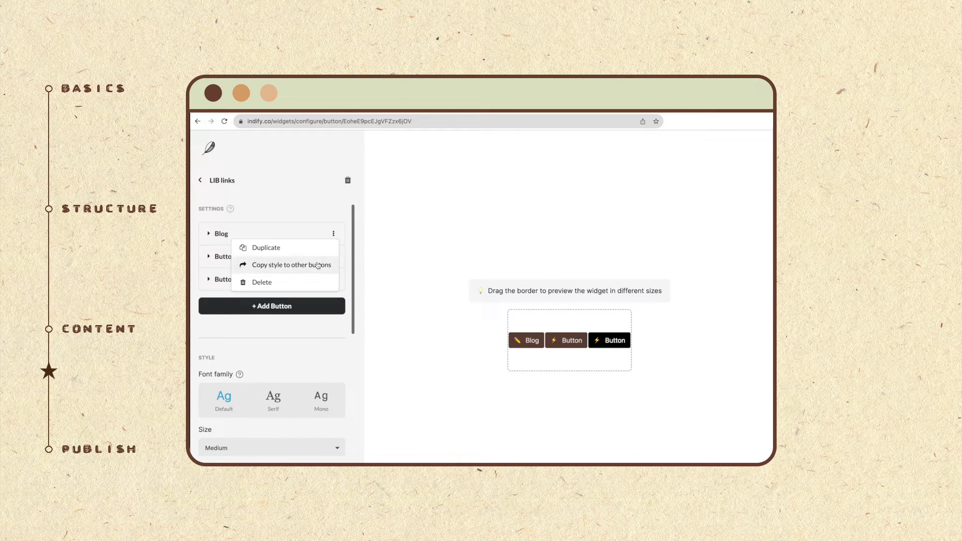
pyautogui.click(318, 265)
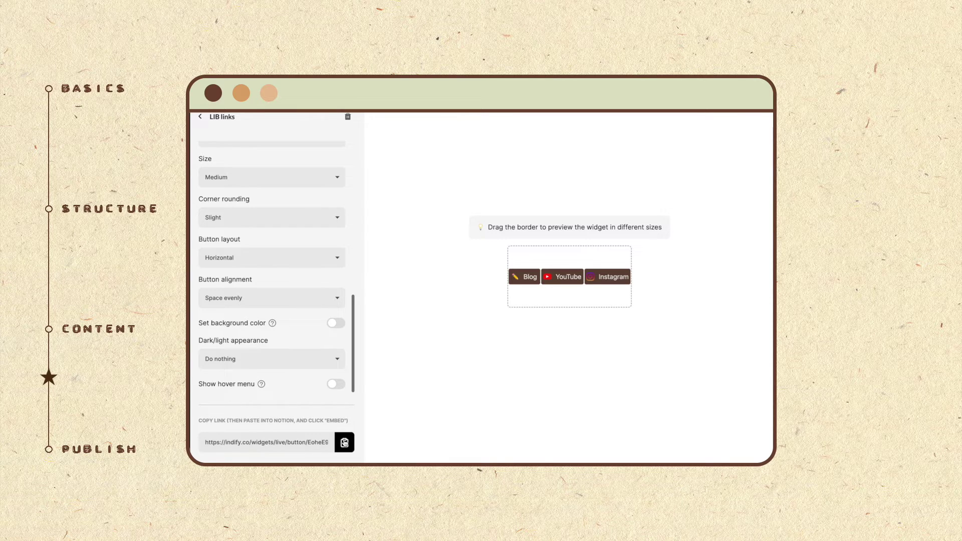
pyautogui.click(344, 442)
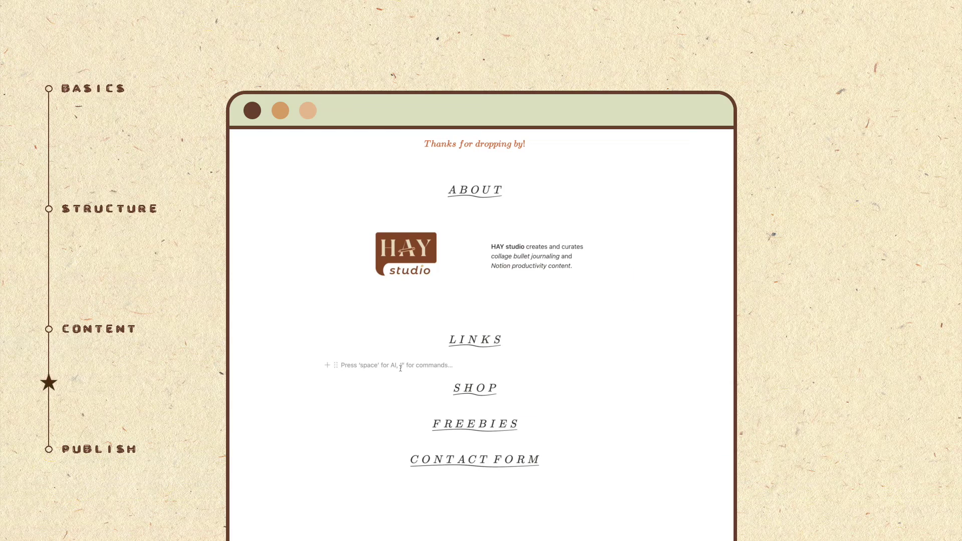
# - Embed the Indify LIB links button widget under LINKS
pyautogui.hotkey('ctrl', 'v')
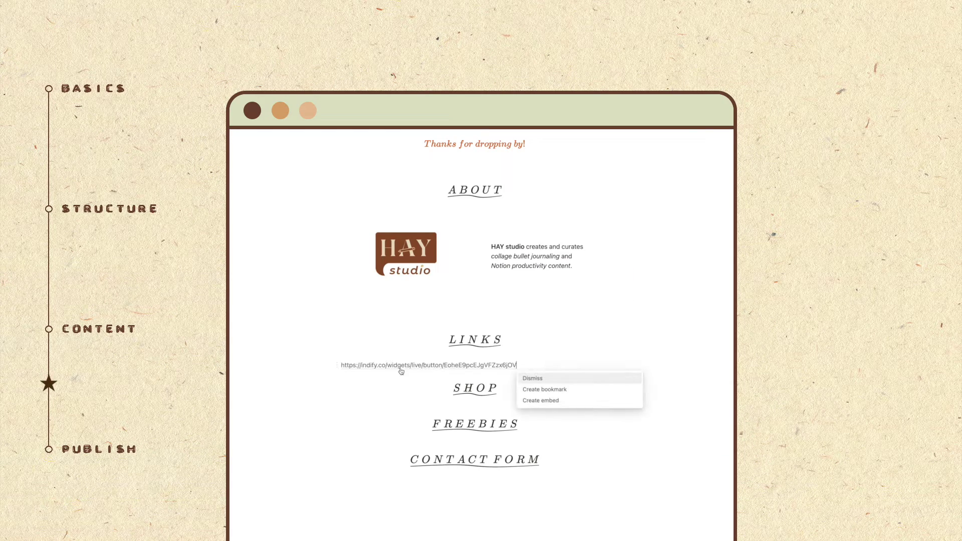
pyautogui.click(551, 401)
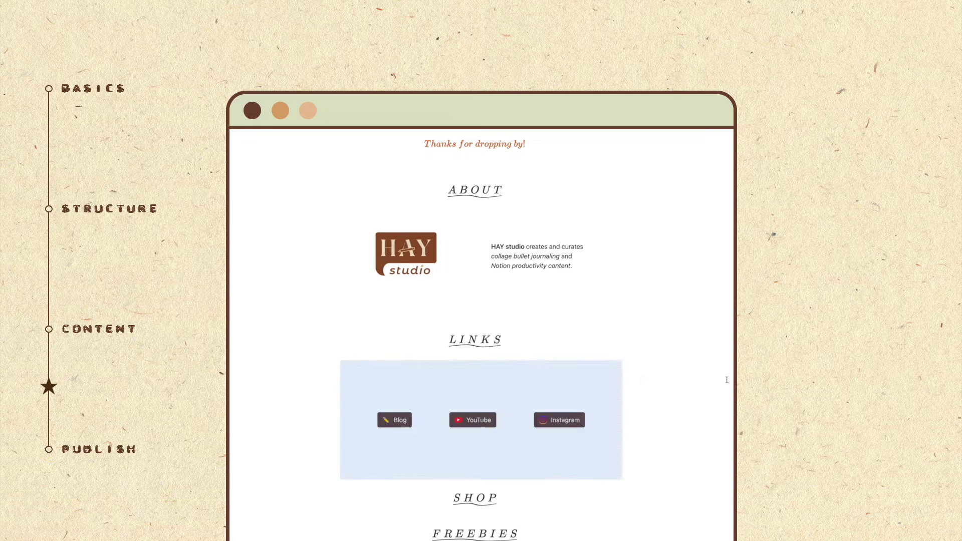
pyautogui.scroll(-1, 705, 352)
# - Add a yellow-background callout reading 'Shop Notion Templates' and select its text for linking
pyautogui.click(702, 389)
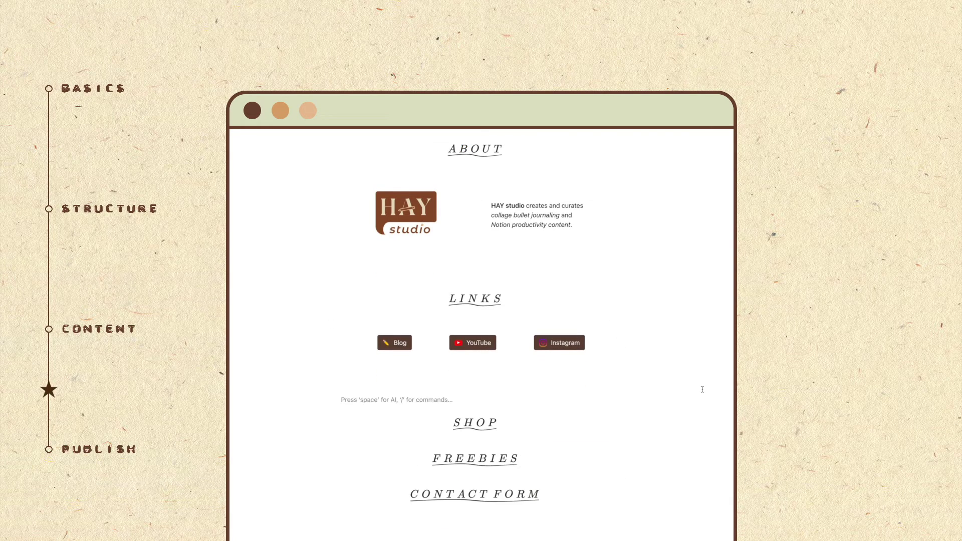
pyautogui.write('/callout')
pyautogui.press('Return')
pyautogui.write('Shop Notion Tem')
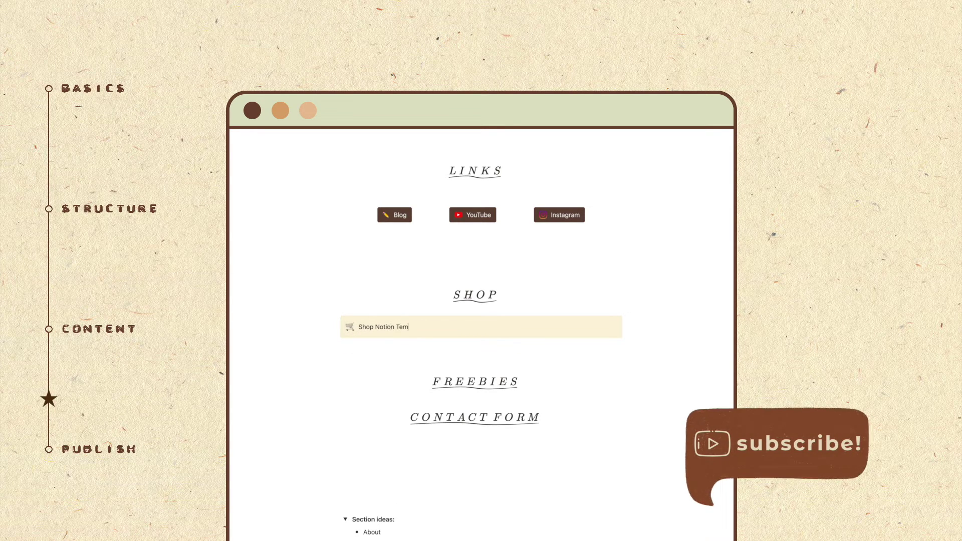
pyautogui.write('plates')
pyautogui.click(335, 321)
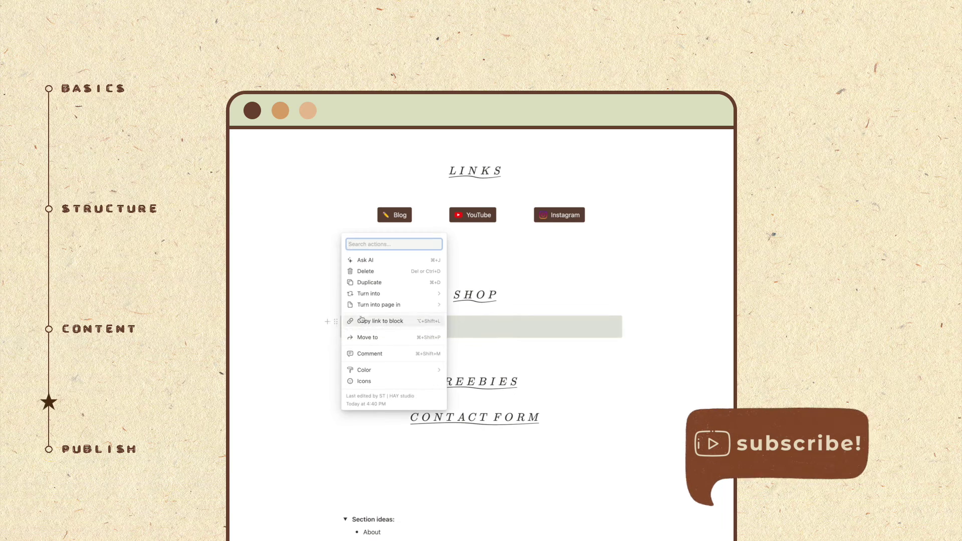
pyautogui.moveTo(389, 370)
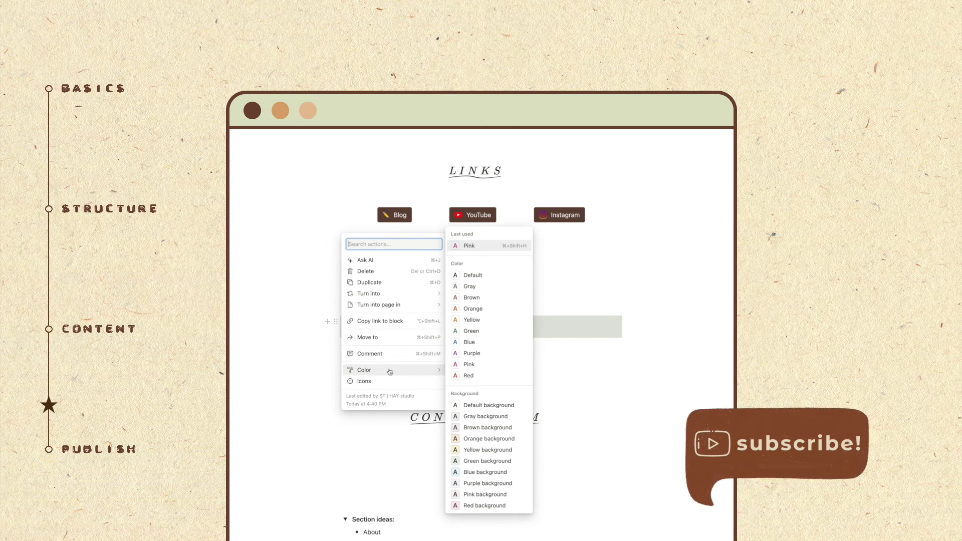
pyautogui.click(488, 449)
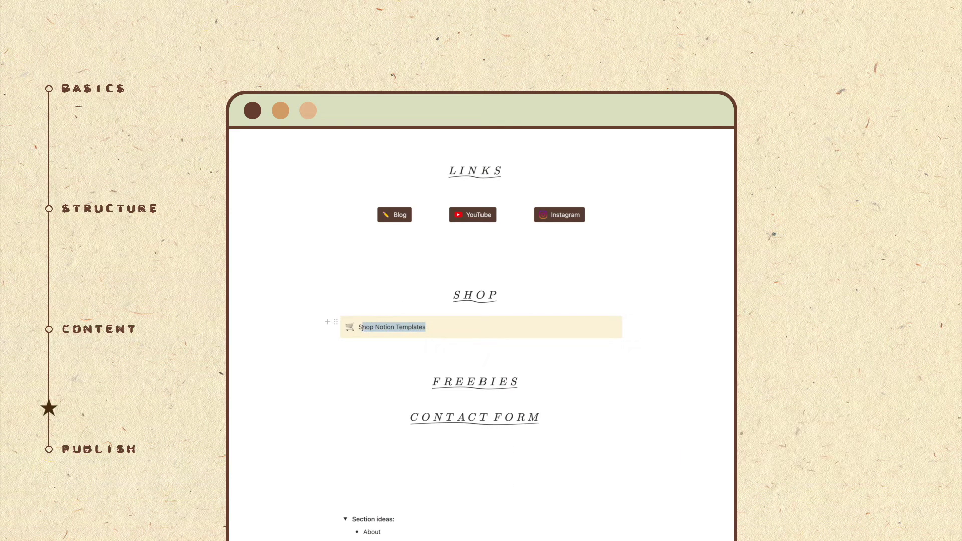
pyautogui.moveTo(362, 327); pyautogui.dragTo(357, 327)
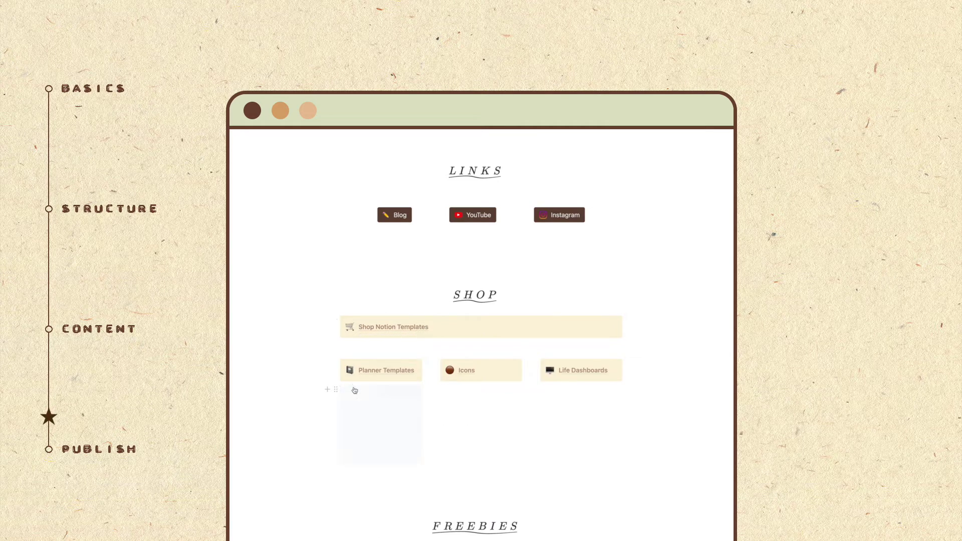
# - Paste product images above the Icons and Life Dashboards callouts and resize the 'For you' tag beside Freebies
pyautogui.hotkey('ctrl', 'v')
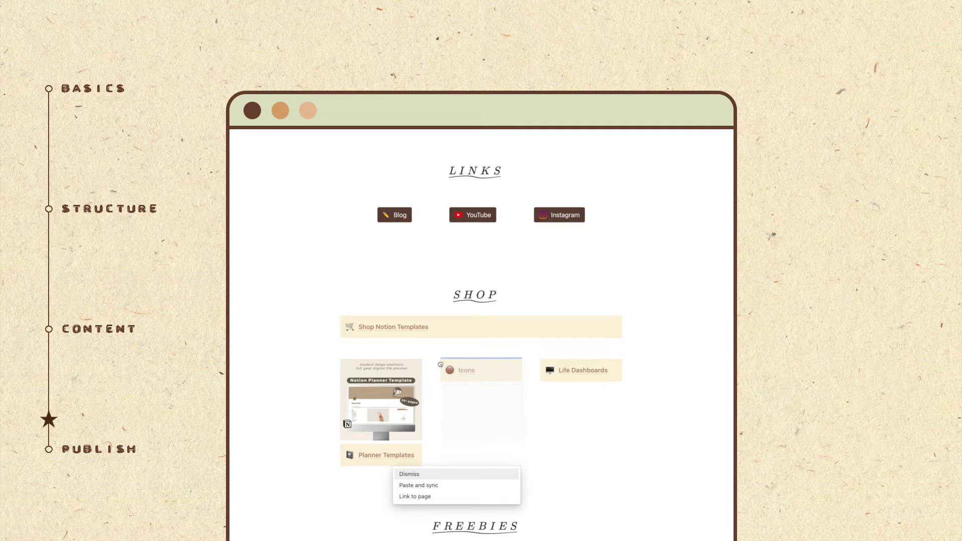
pyautogui.hotkey('ctrl', 'v')
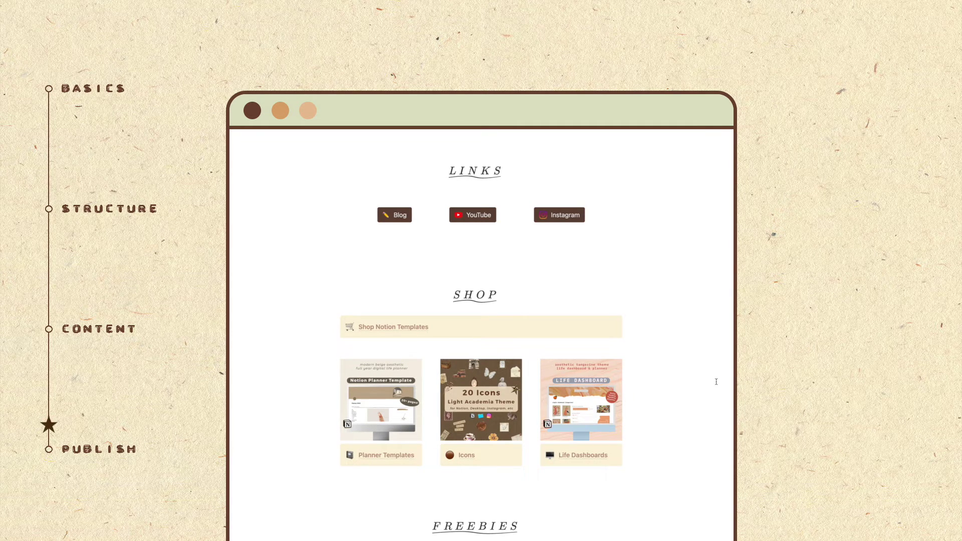
pyautogui.scroll(-5, 716, 381)
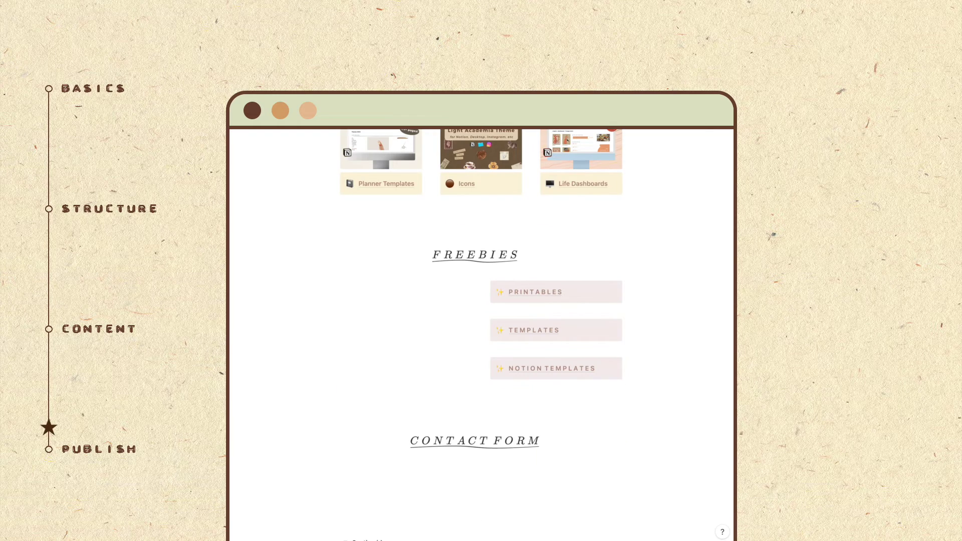
pyautogui.moveTo(290, 296); pyautogui.dragTo(404, 280)
pyautogui.moveTo(452, 348); pyautogui.dragTo(442, 344)
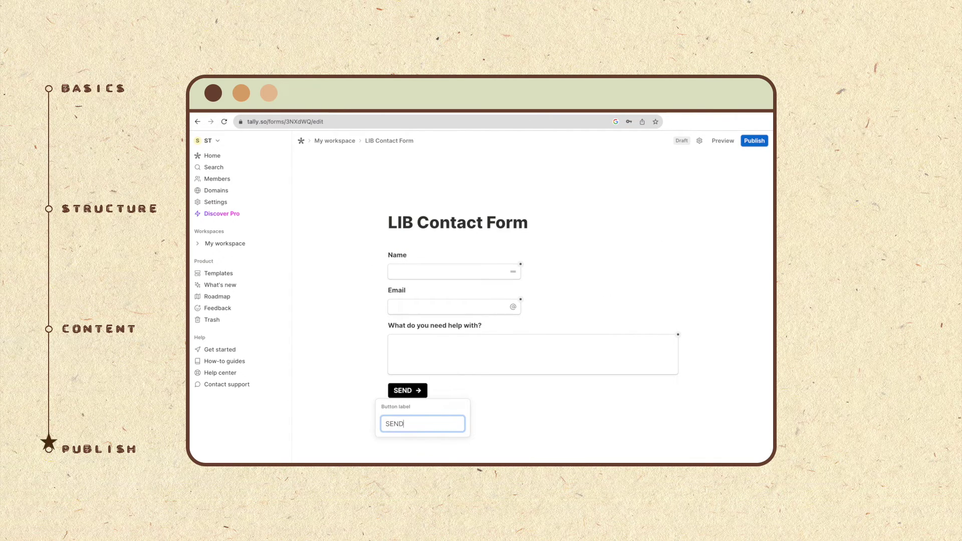
# - Add a 'HAY there!' heading, set text, button and accent colours to #976D57, and publish
pyautogui.click(482, 267)
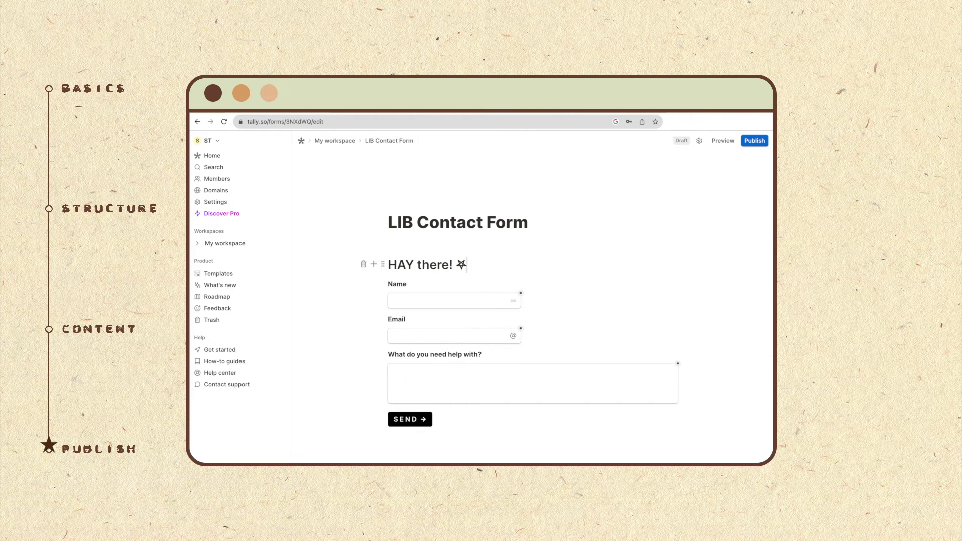
pyautogui.click(746, 235)
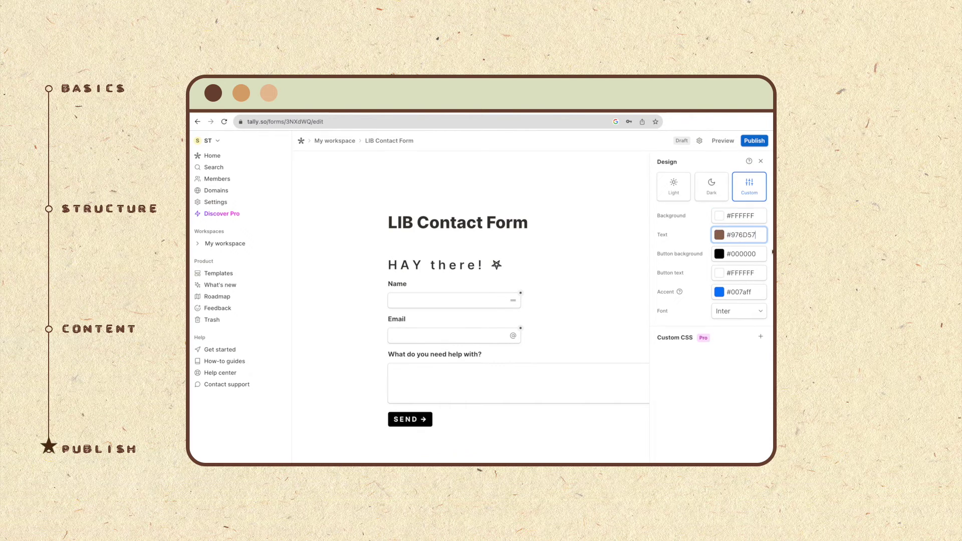
pyautogui.moveTo(758, 253); pyautogui.dragTo(736, 253)
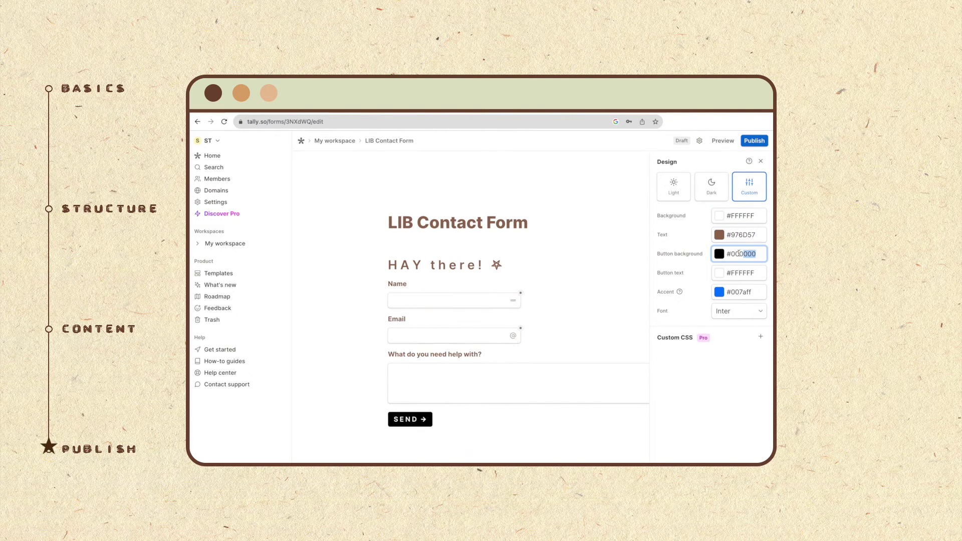
pyautogui.moveTo(752, 292); pyautogui.dragTo(728, 292)
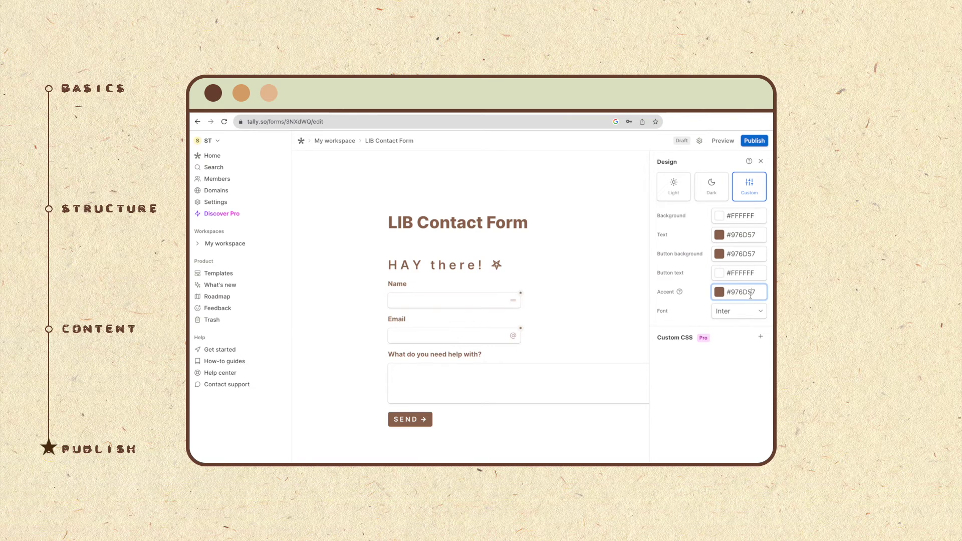
pyautogui.click(753, 141)
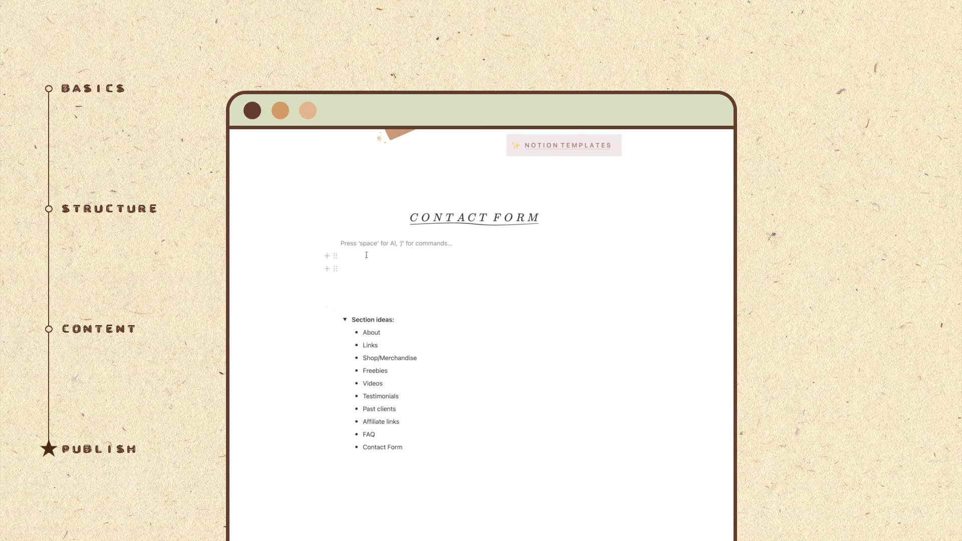
# - Embed the Tally form's share link under CONTACT FORM, then publish HAY studio to the web
pyautogui.hotkey('ctrl', 'v')
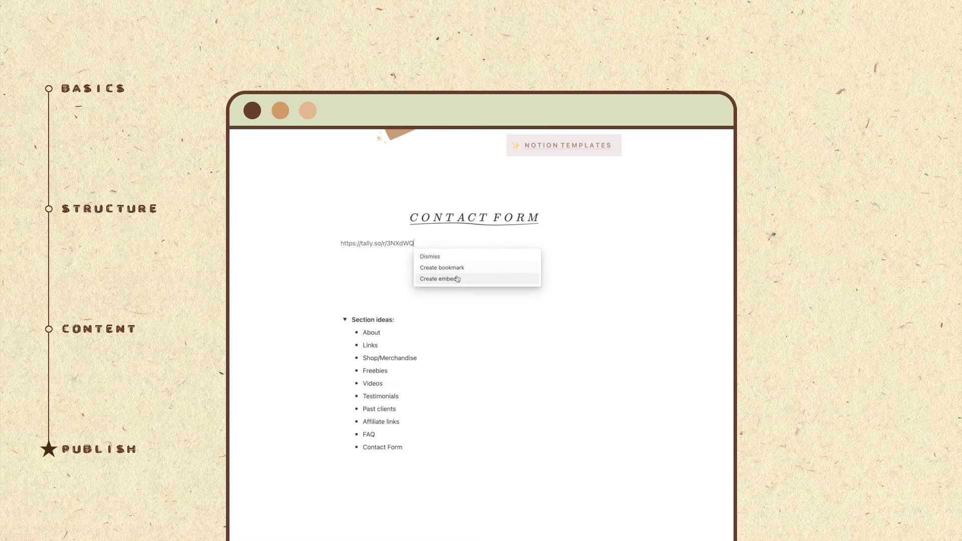
pyautogui.click(451, 278)
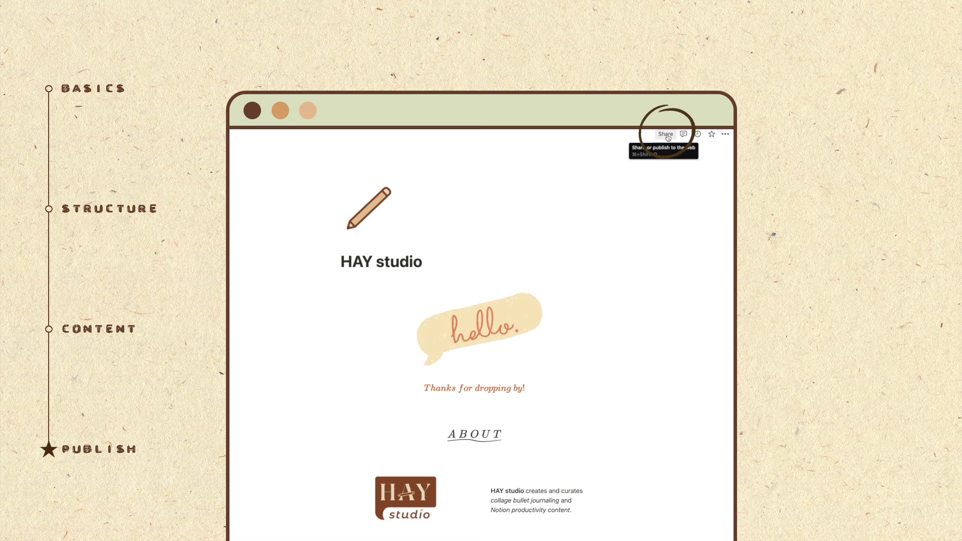
pyautogui.click(666, 134)
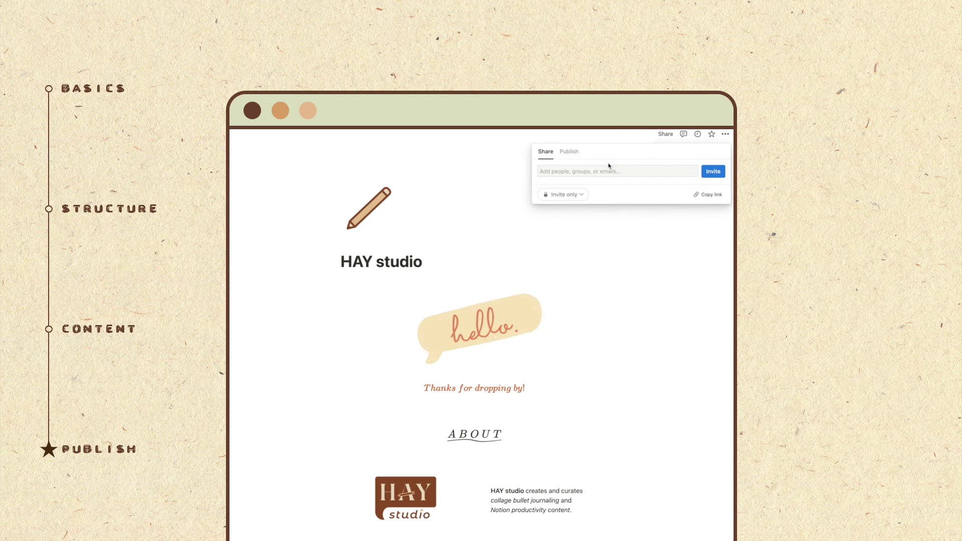
pyautogui.click(574, 157)
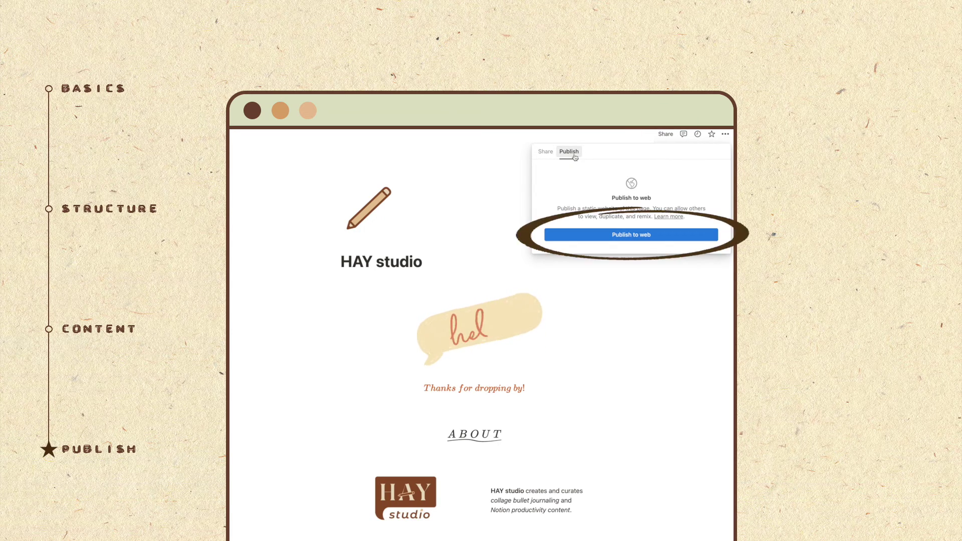
pyautogui.click(636, 234)
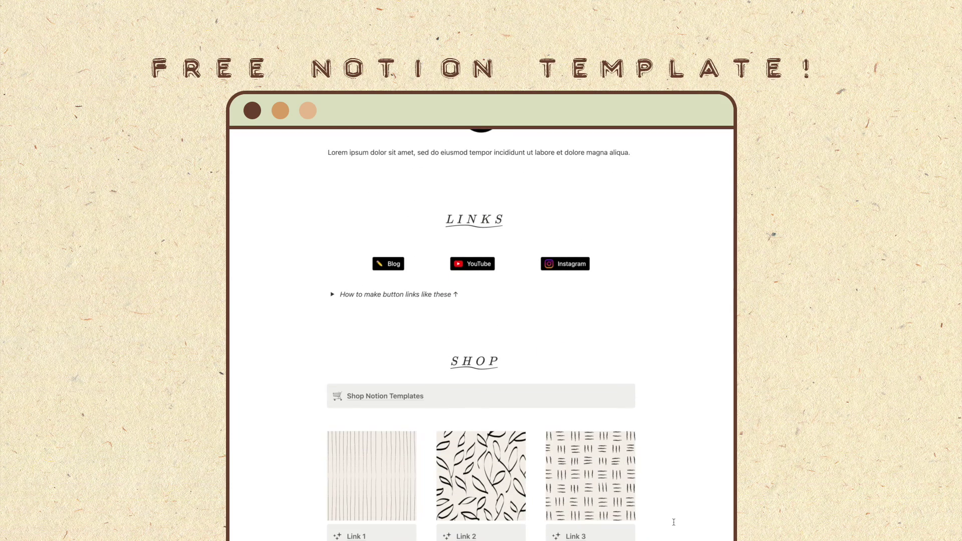
# - Scroll through the free link-in-bio template to view its links, shop cards and Freebies sections
pyautogui.scroll(-5, 674, 521)
pyautogui.scroll(-5, 673, 522)
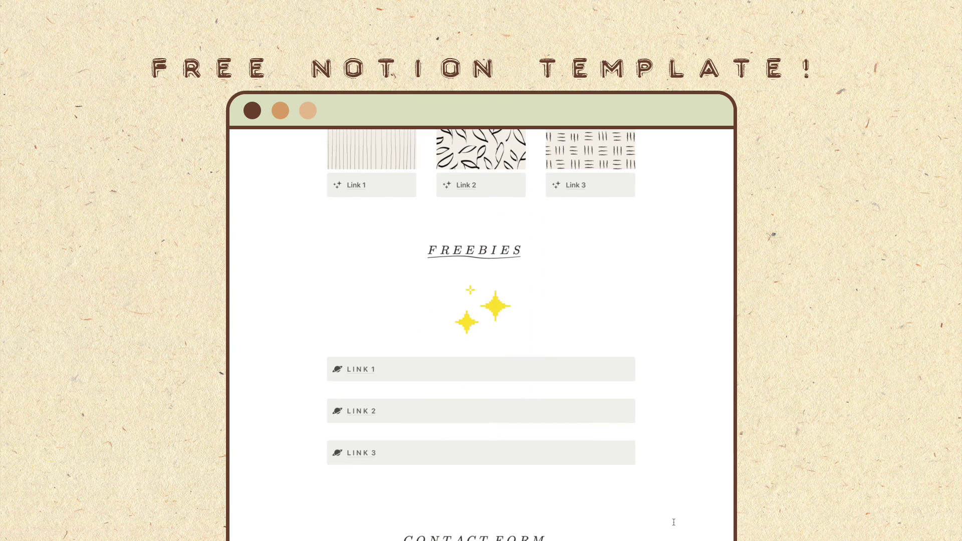
pyautogui.scroll(-8, 673, 522)
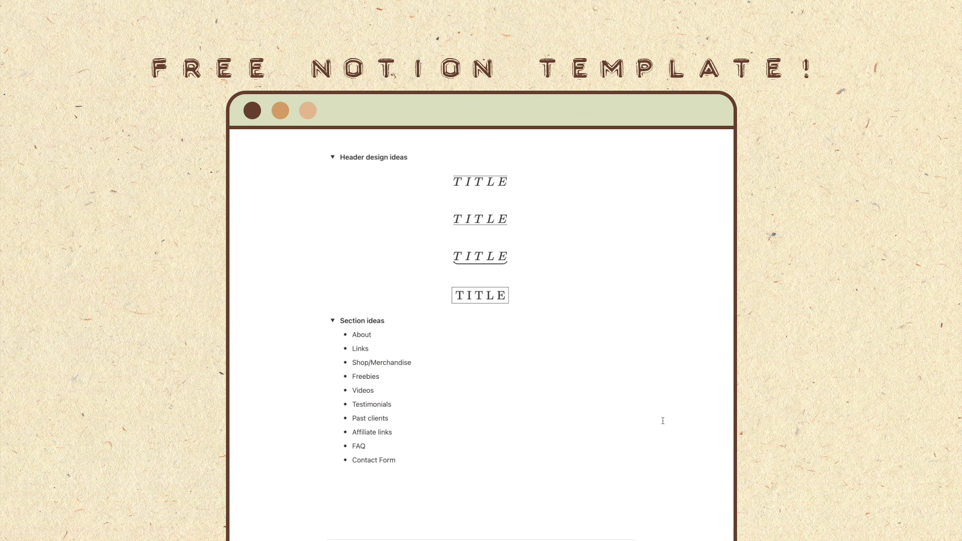